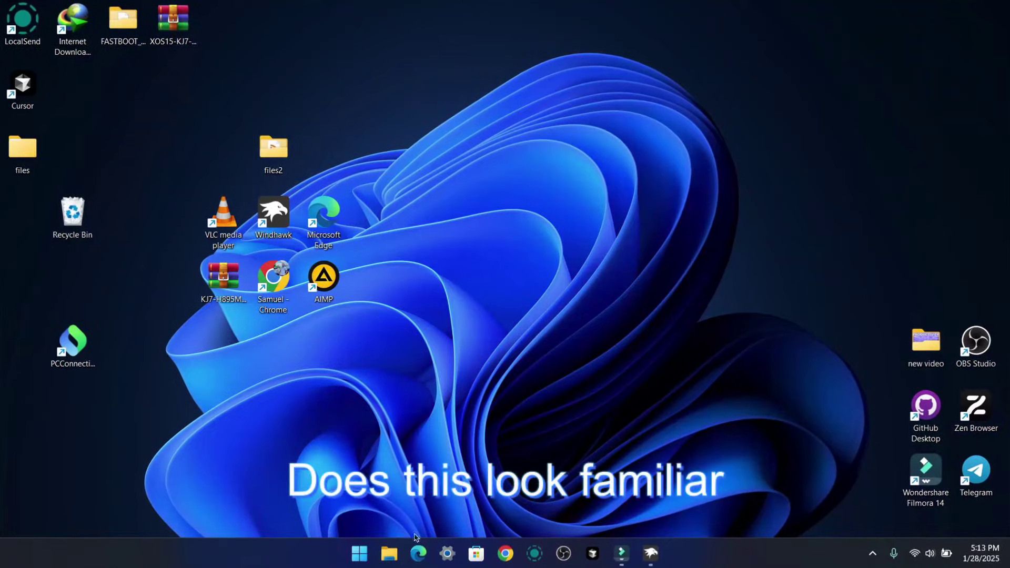
Open and close the FASTBOOT folder, then browse Start's All and Recommended lists before closing it.
double_click(125, 21)
key("super+d")
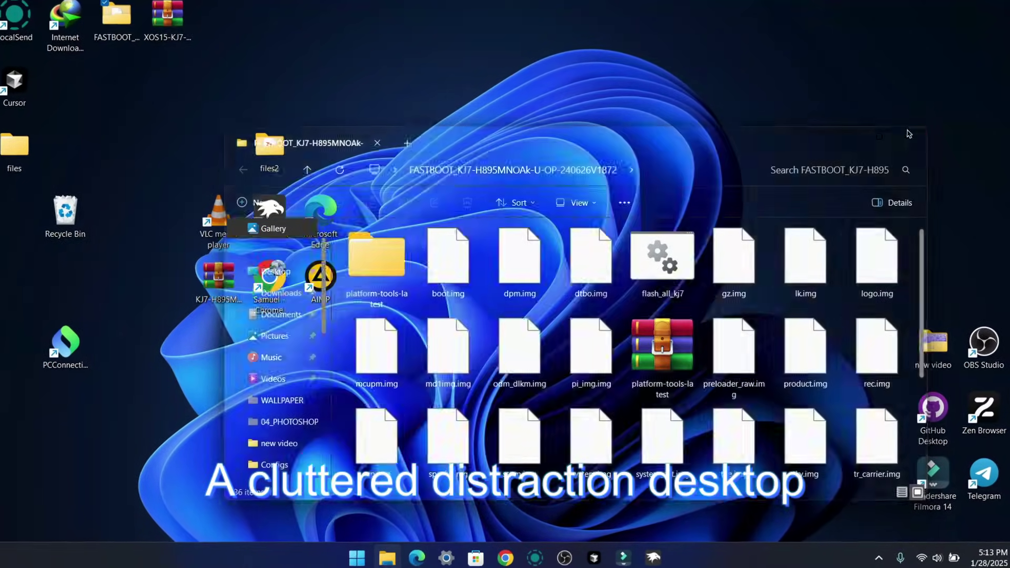
key("super")
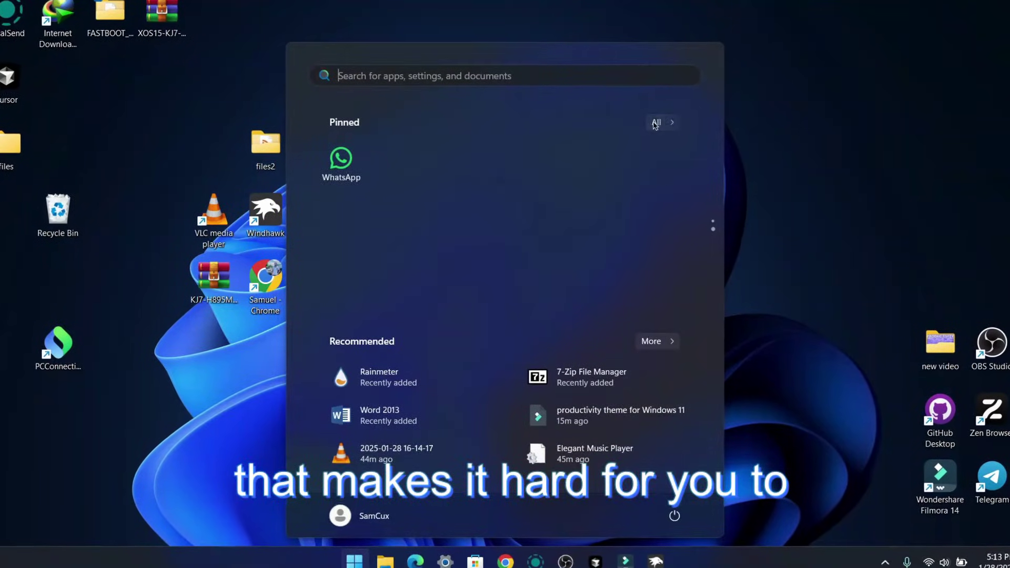
left_click(655, 122)
scroll(495, 250, "down", 5)
left_click(660, 121)
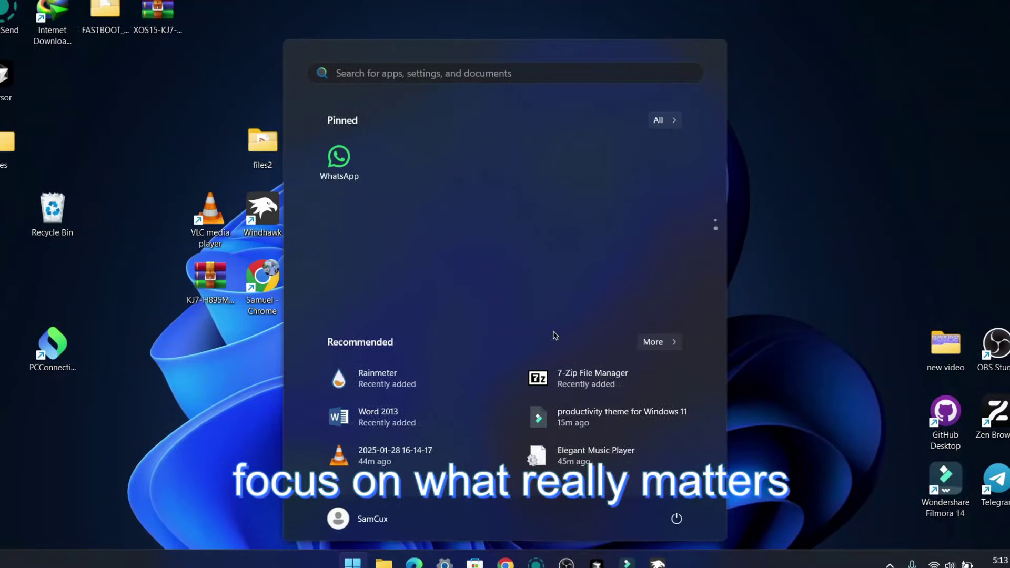
left_click(654, 342)
left_click(775, 469)
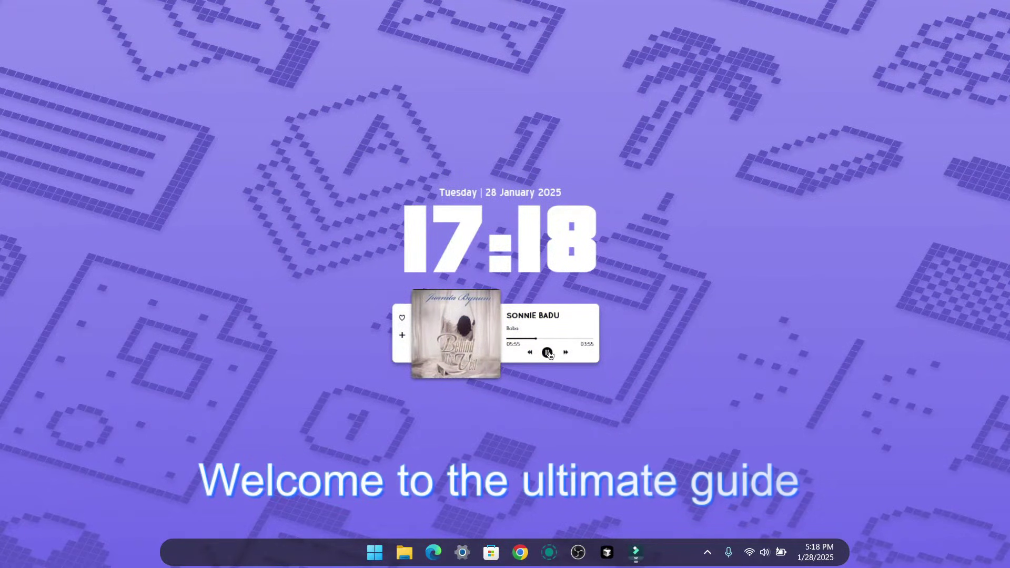
Browse the Start menu's full Recommended list and All apps list.
left_click(379, 548)
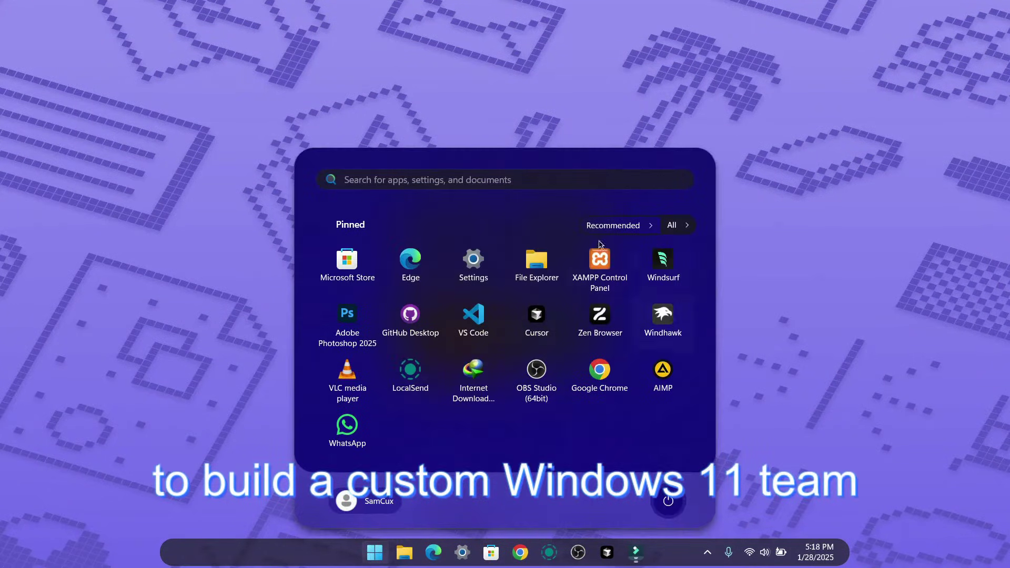
left_click(620, 220)
scroll(412, 288, "down", 3)
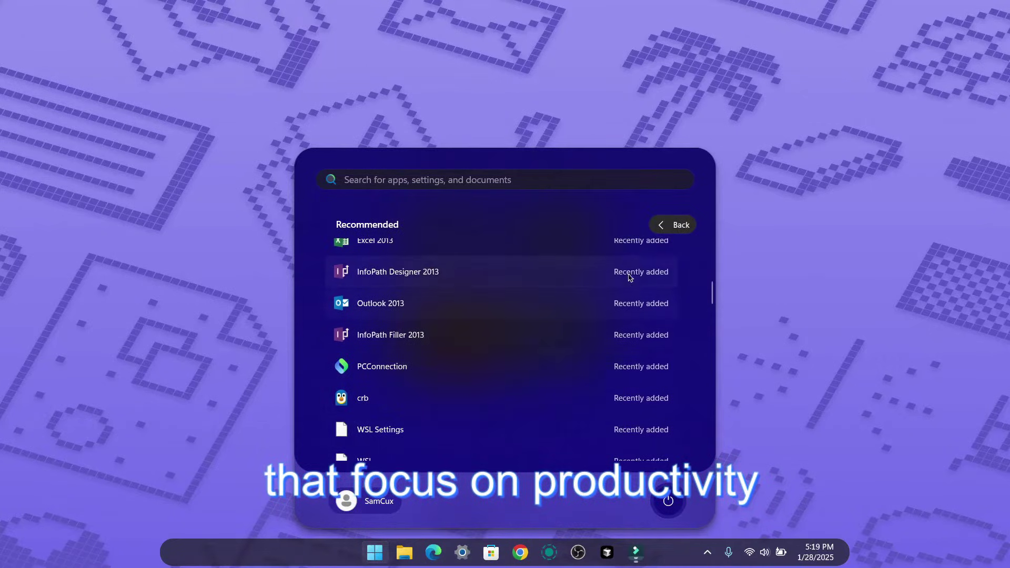
left_click(677, 225)
left_click(663, 223)
scroll(465, 369, "down", 3)
scroll(465, 369, "down", 3)
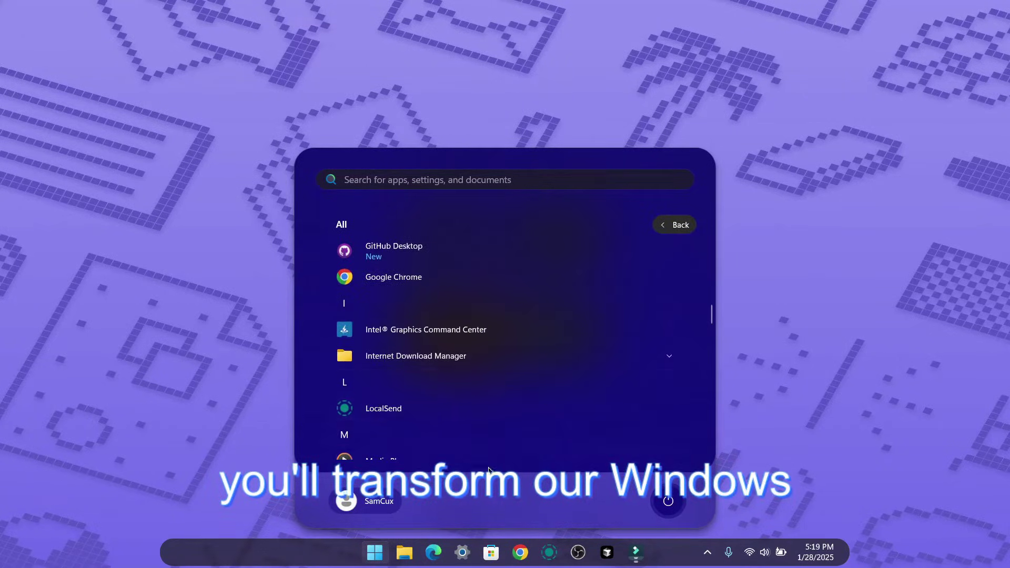
Check the account flyout and power options, then close Start.
left_click(366, 503)
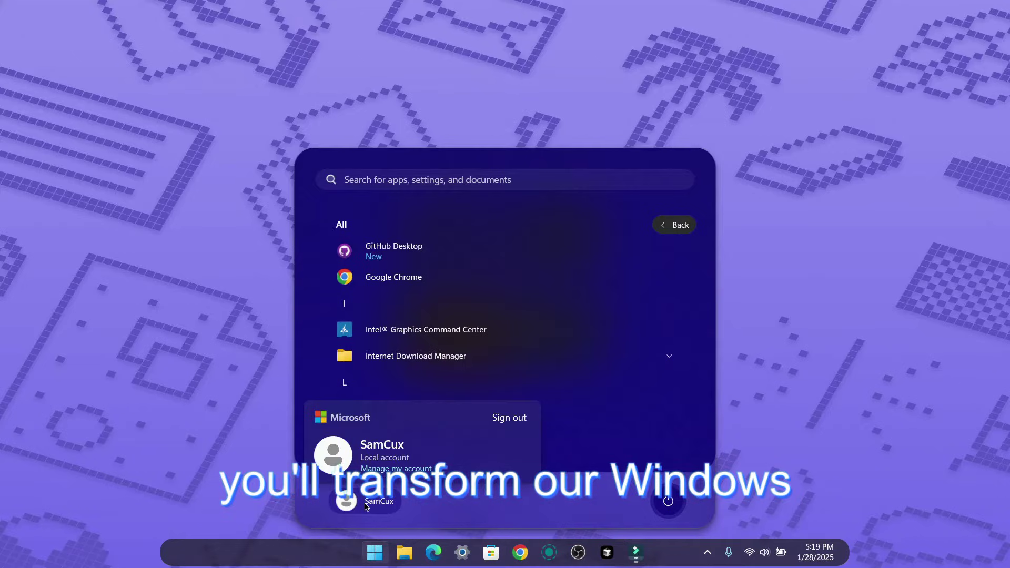
left_click(669, 501)
left_click(672, 500)
left_click(672, 534)
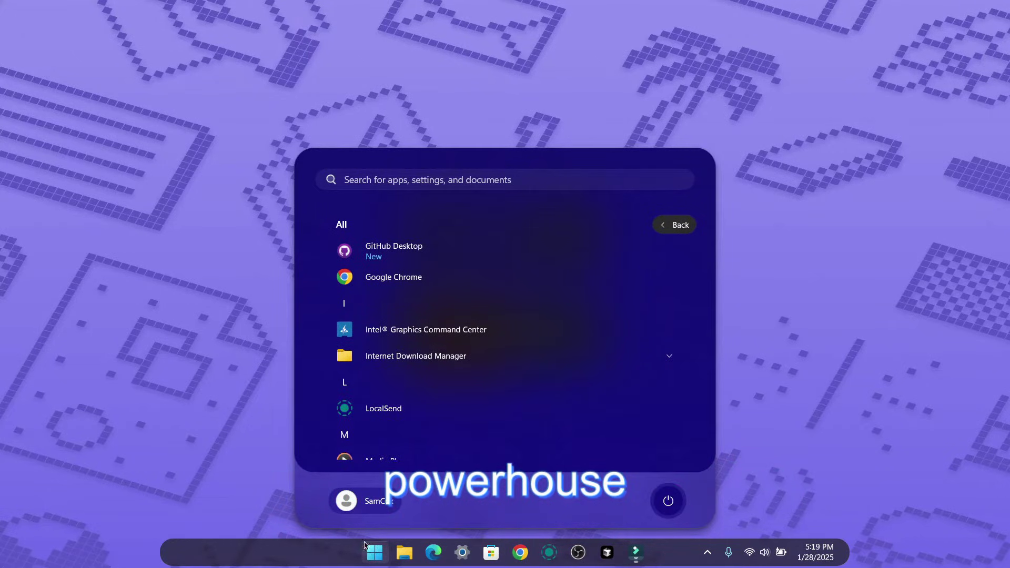
left_click(672, 534)
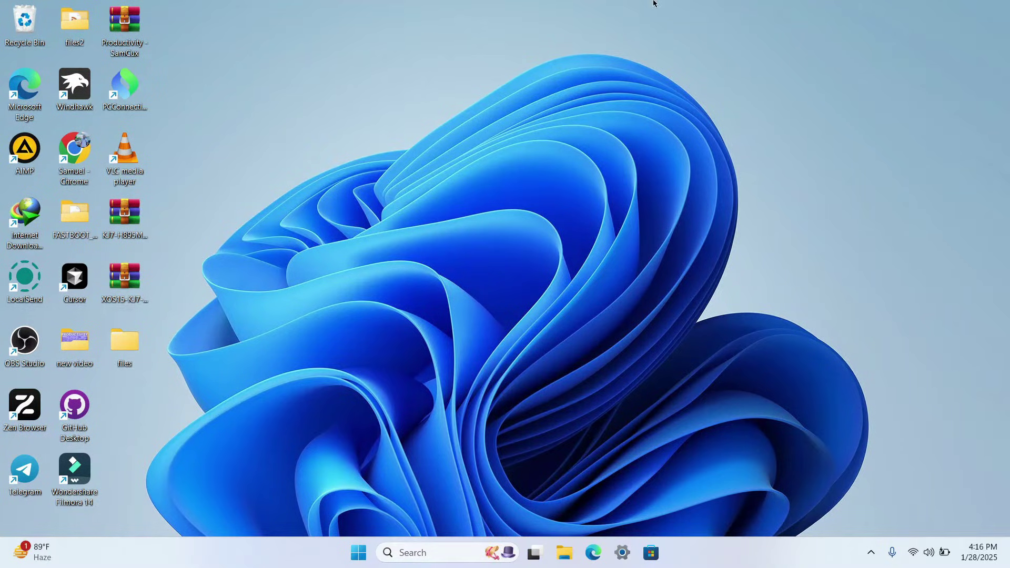
Uncheck Show desktop icons in the desktop's View menu.
right_click(561, 7)
mouse_move(620, 18)
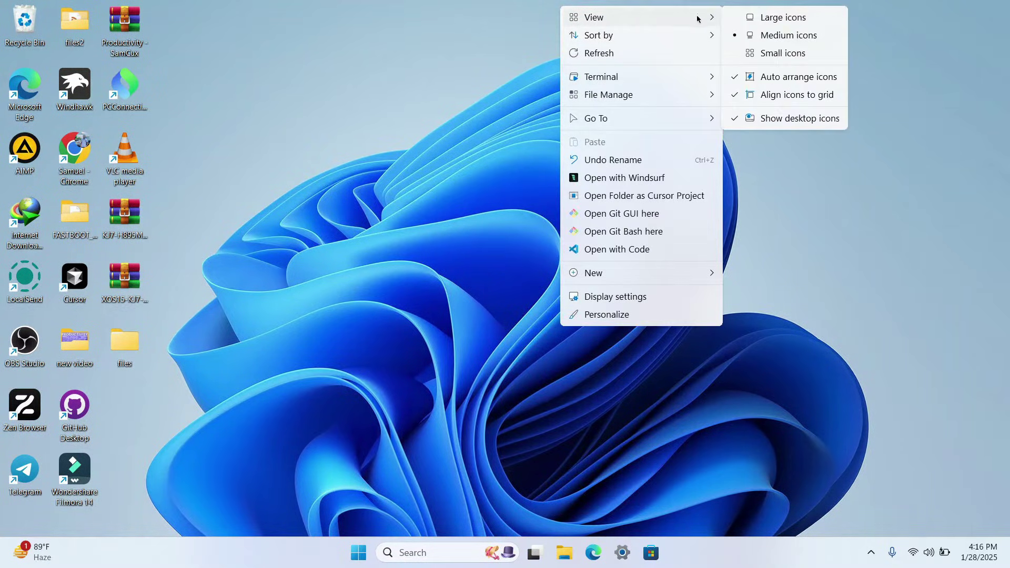
left_click(787, 119)
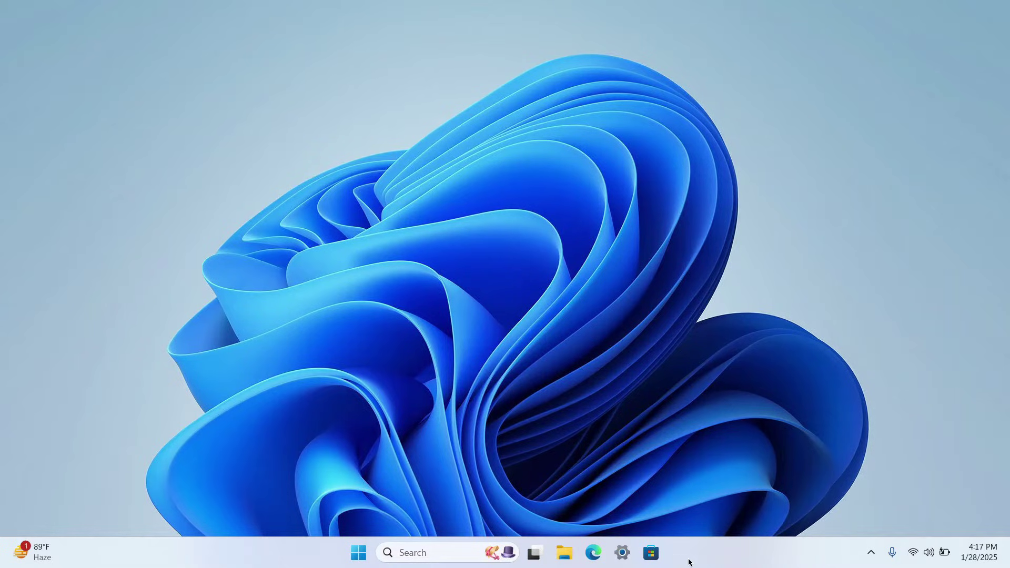
In Taskbar settings, set Search to Hide and switch Task view and Widgets off.
right_click(723, 545)
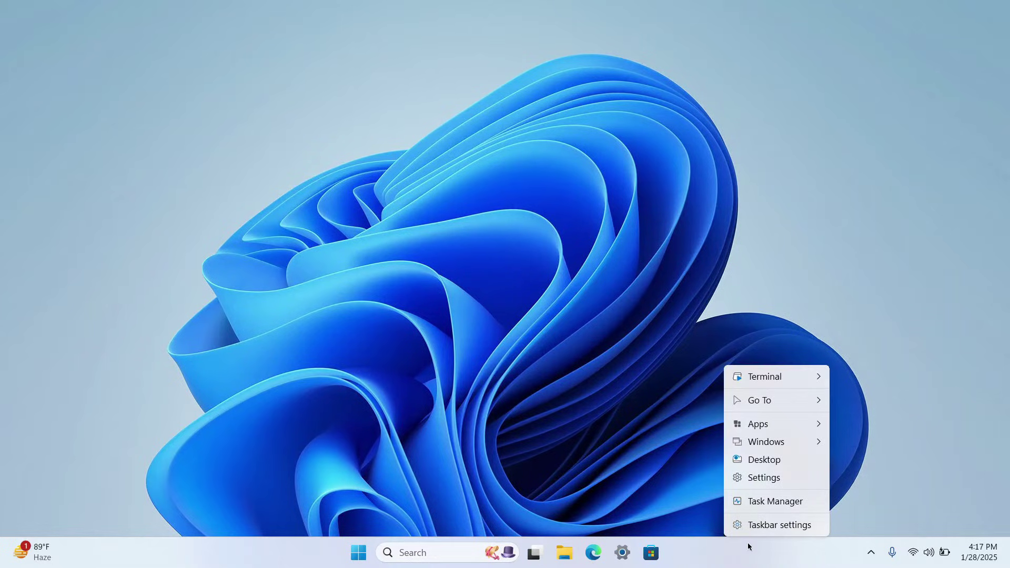
left_click(766, 526)
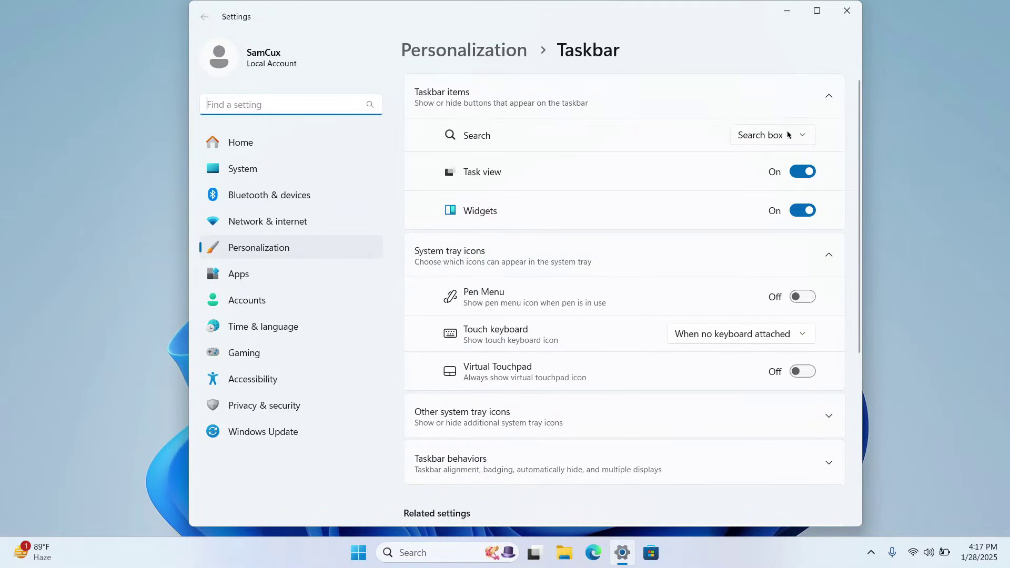
left_click(783, 131)
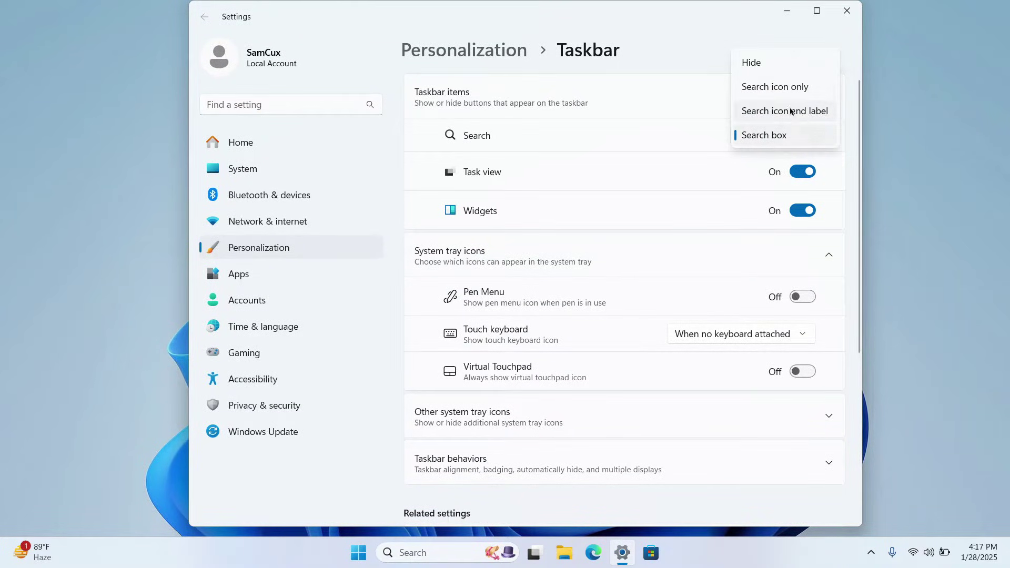
left_click(771, 89)
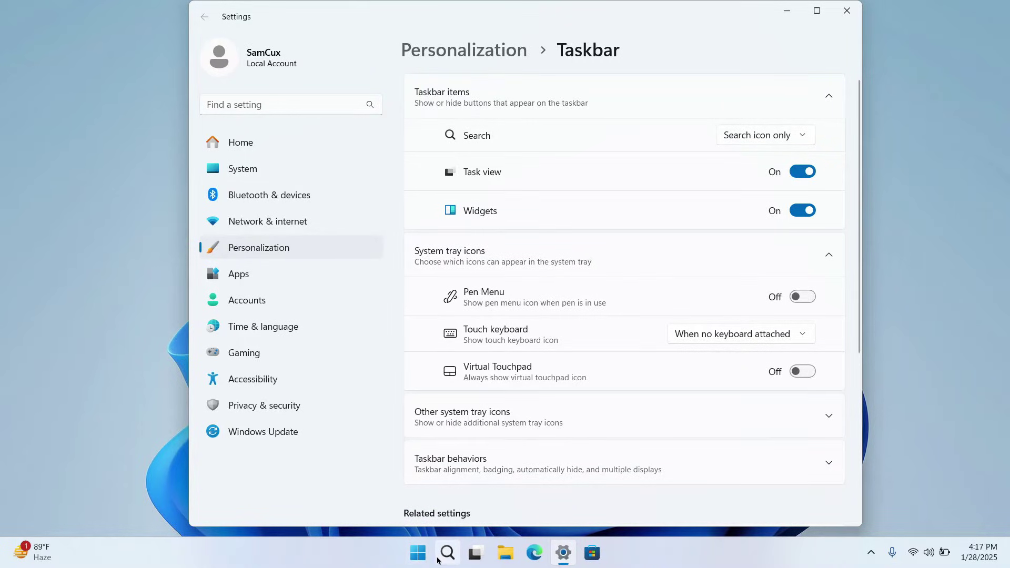
left_click(760, 136)
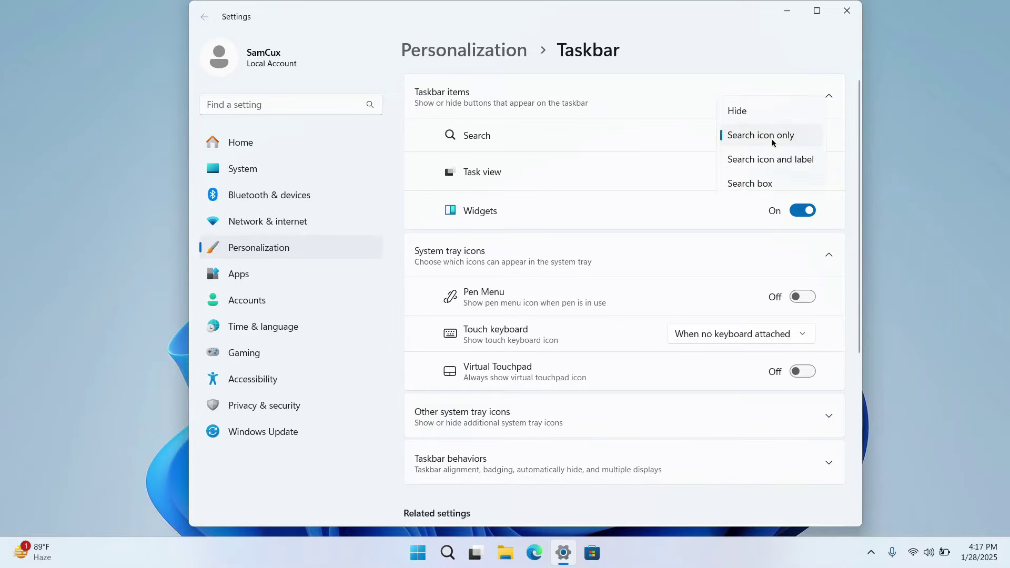
left_click(746, 110)
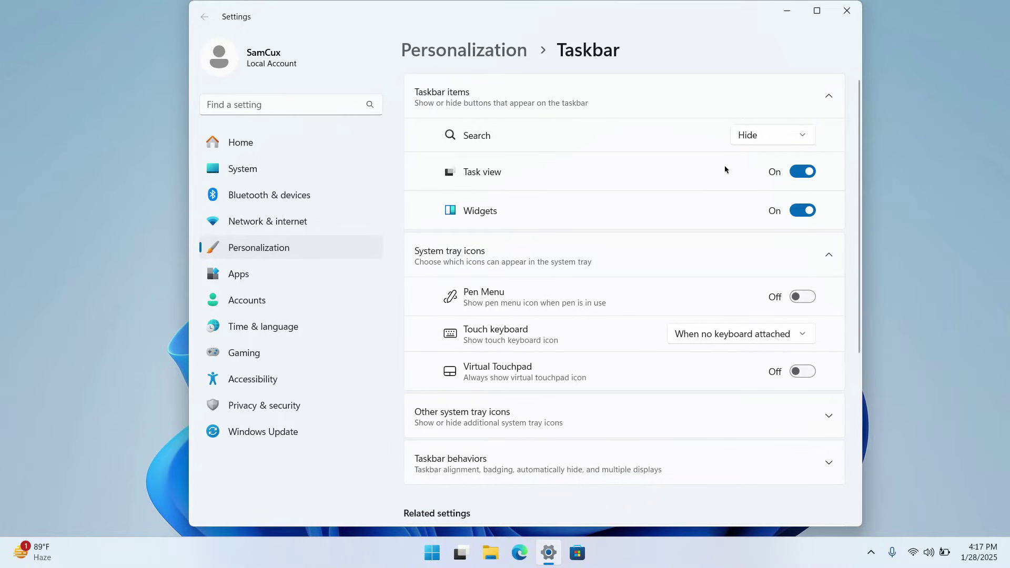
left_click(803, 169)
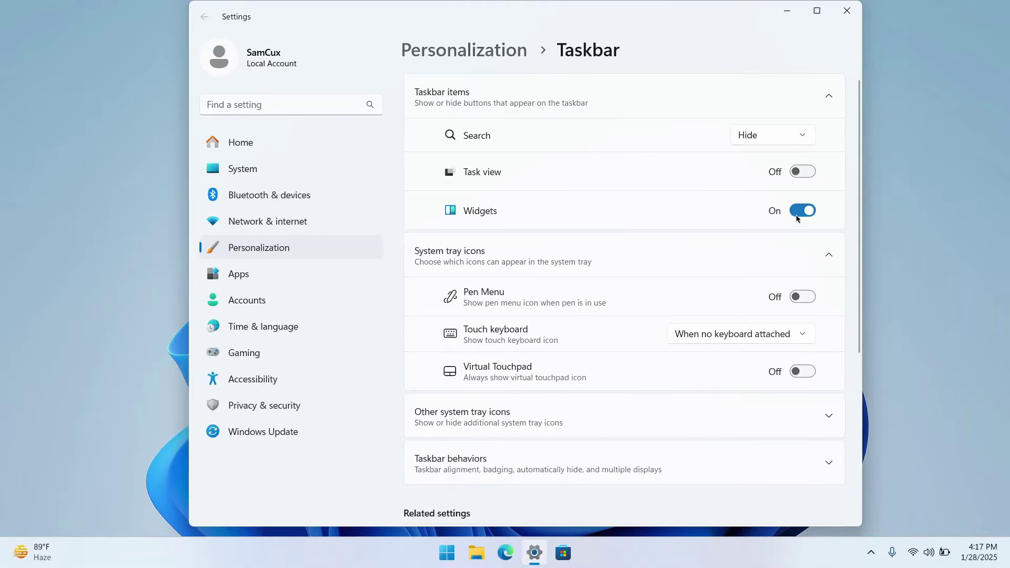
left_click(801, 216)
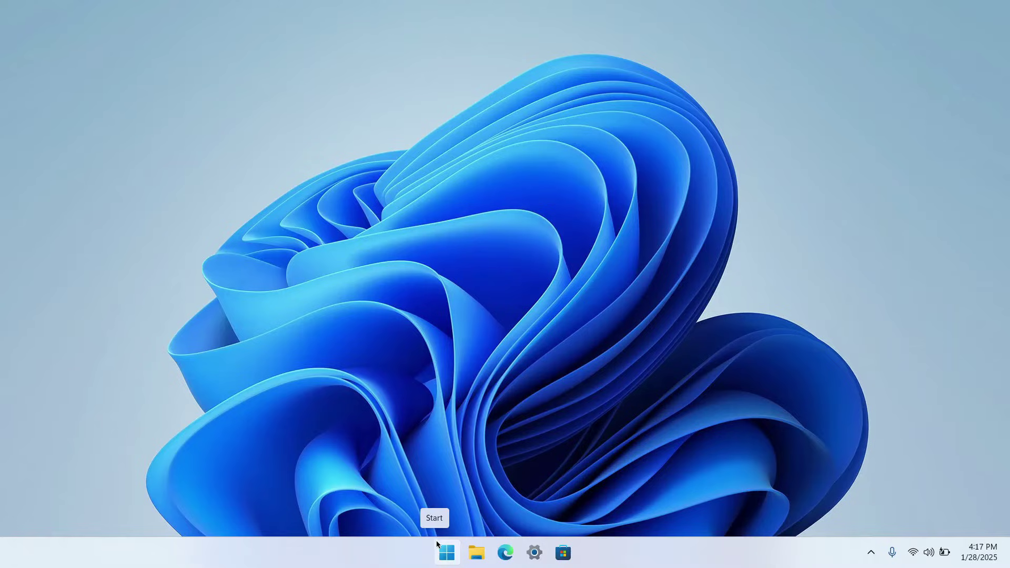
Move VS Code after GitHub Desktop and pin Cursor, Chrome, LocalSend and OBS Studio to the taskbar.
left_click(444, 554)
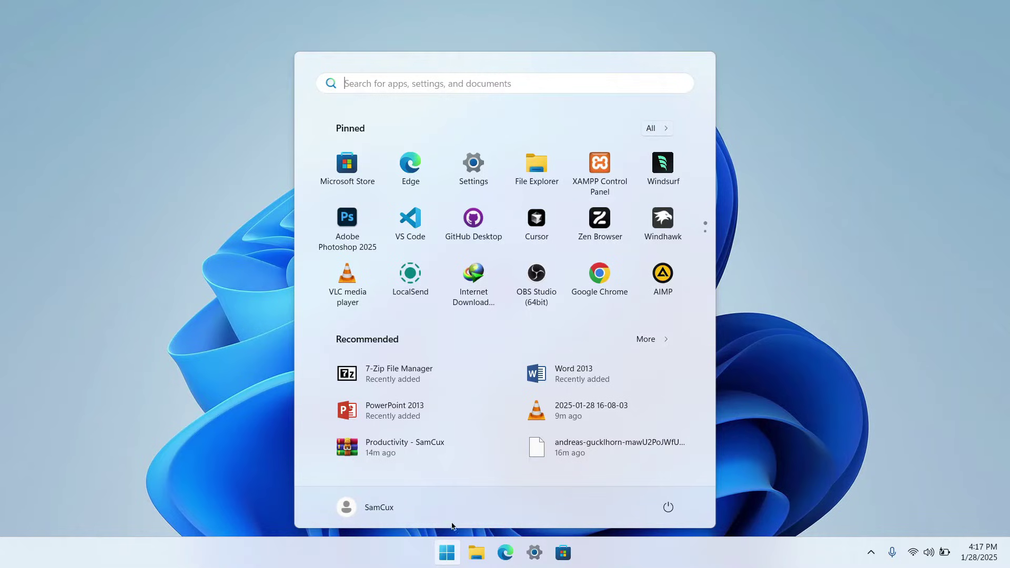
left_click_drag(391, 237, 474, 229)
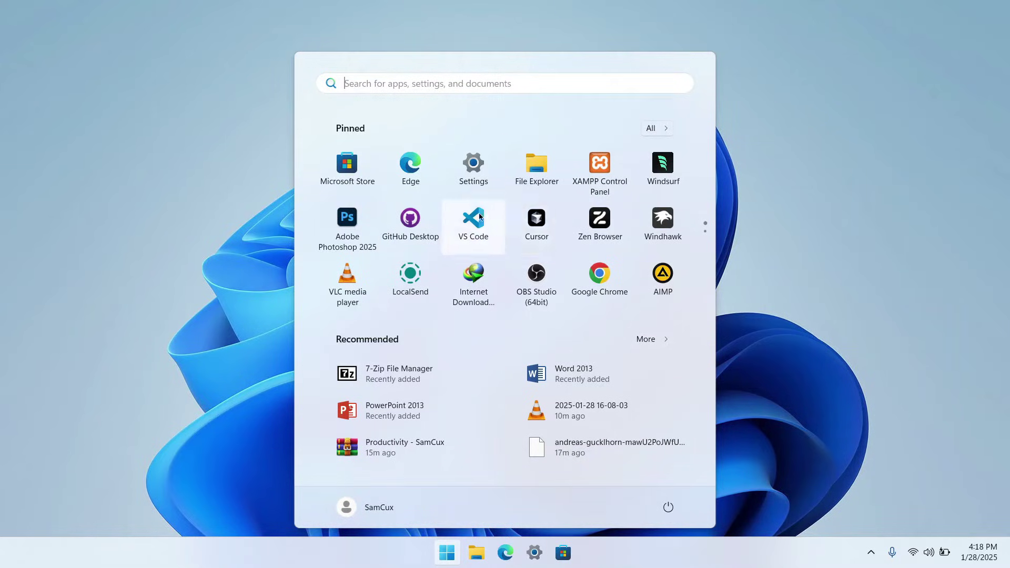
left_click_drag(480, 219, 598, 550)
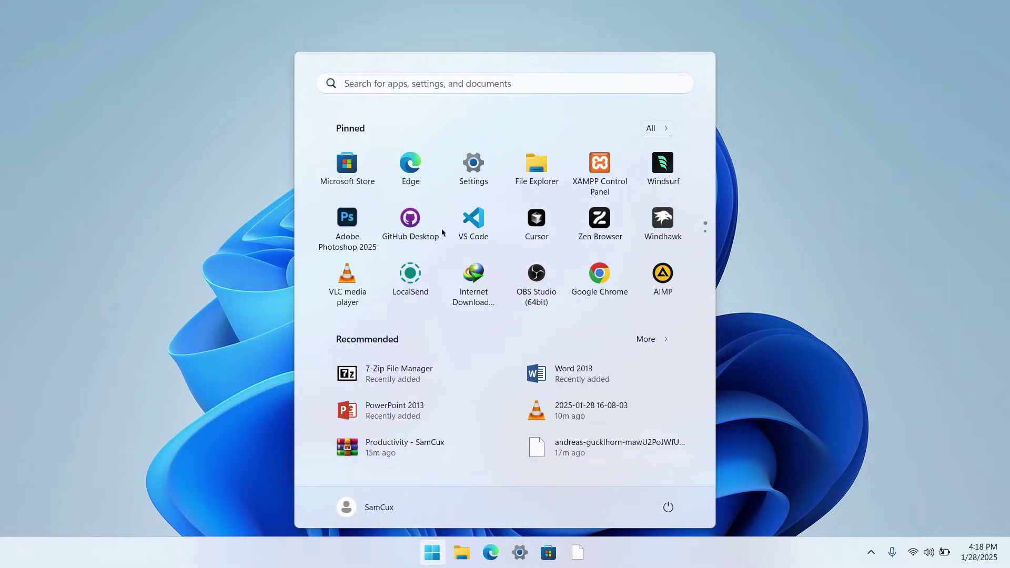
left_click_drag(600, 274, 605, 550)
left_click_drag(406, 276, 621, 555)
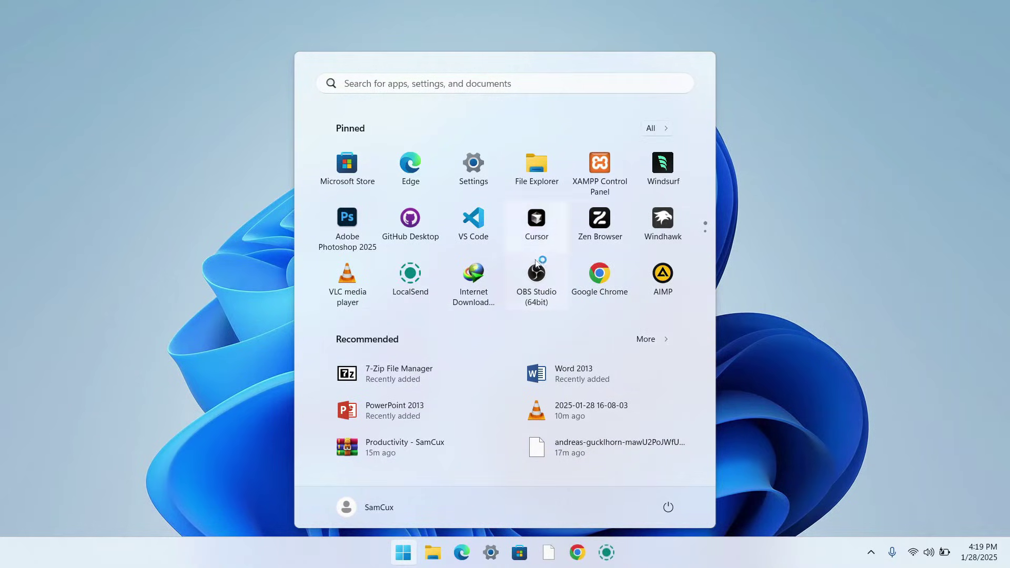
left_click(389, 551)
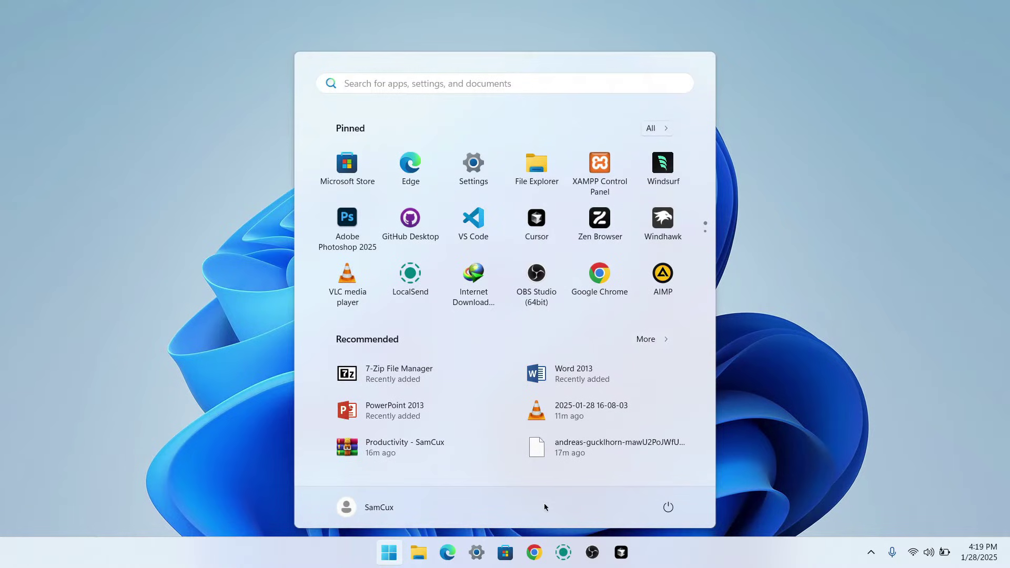
Reopen the Start menu and launch Windhawk.
key("super")
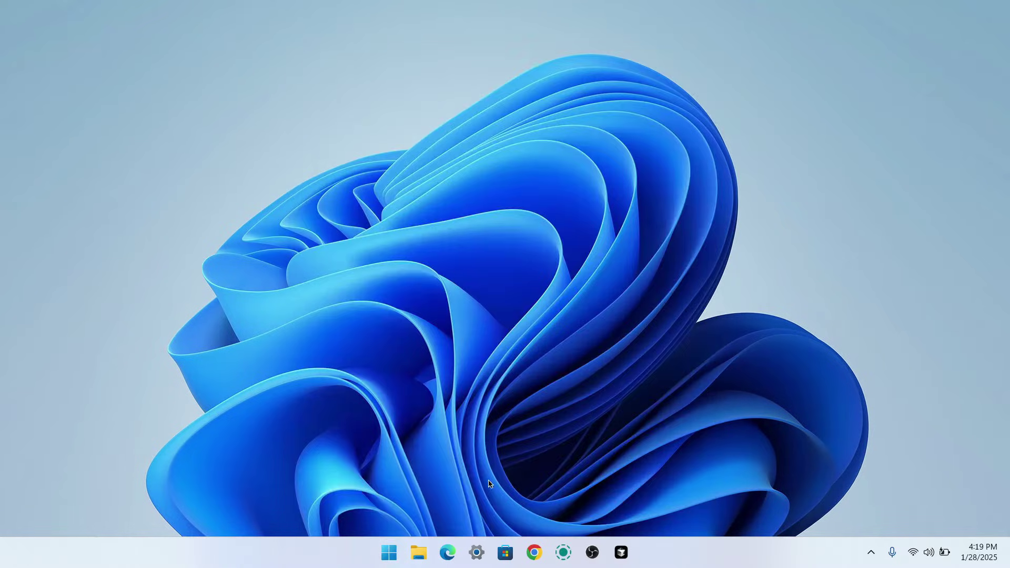
left_click(390, 552)
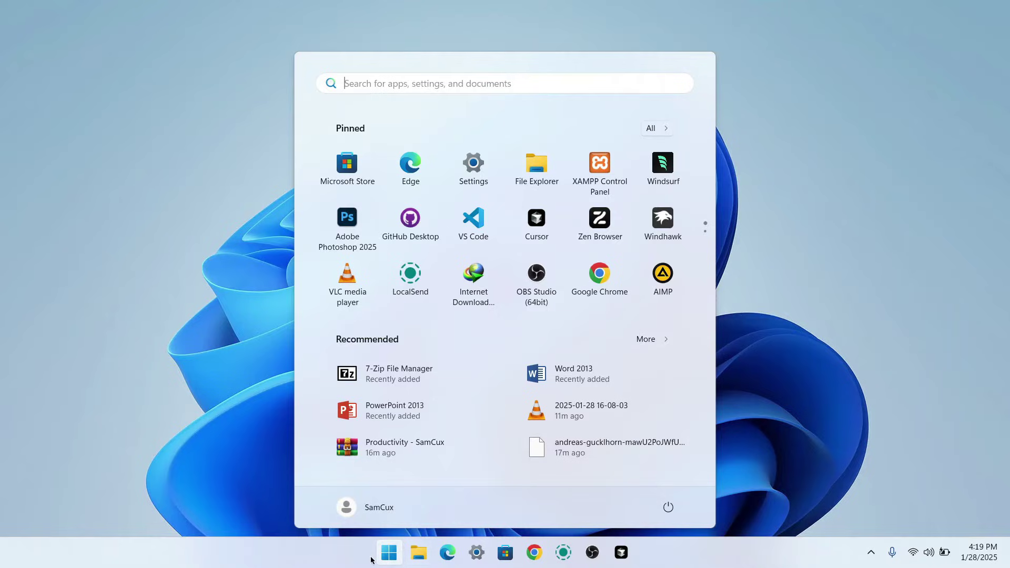
left_click(389, 560)
left_click(389, 560)
left_click(664, 224)
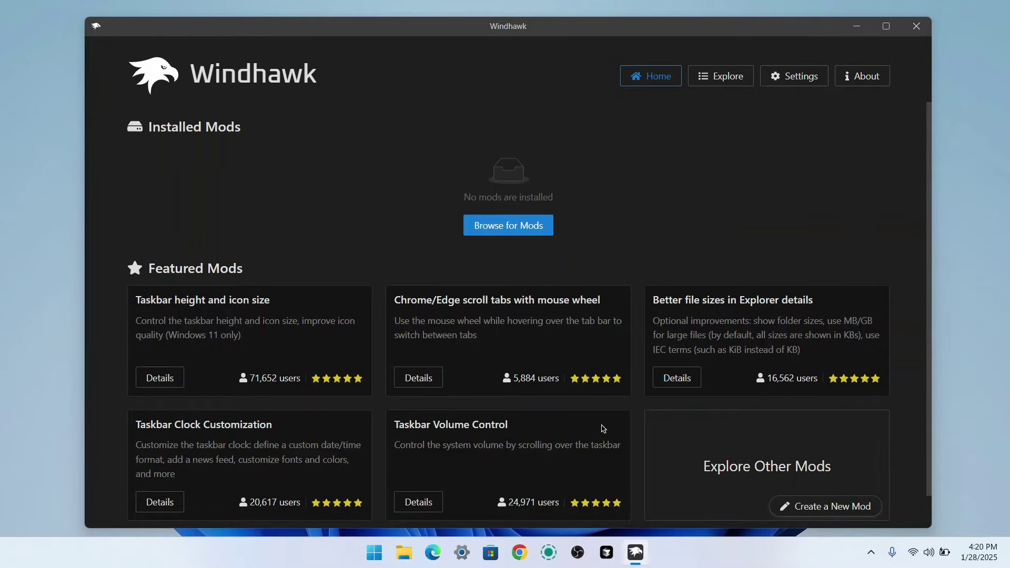
Install Windows 11 Start Menu Styler from Explore, accepting the risk, then minimize Windhawk.
left_click(728, 81)
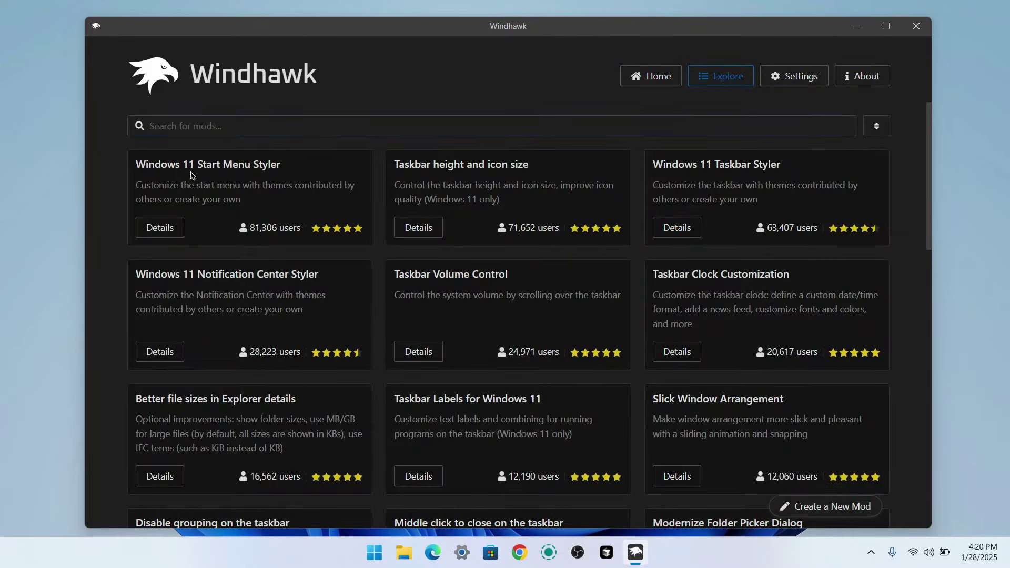
left_click_drag(147, 164, 271, 164)
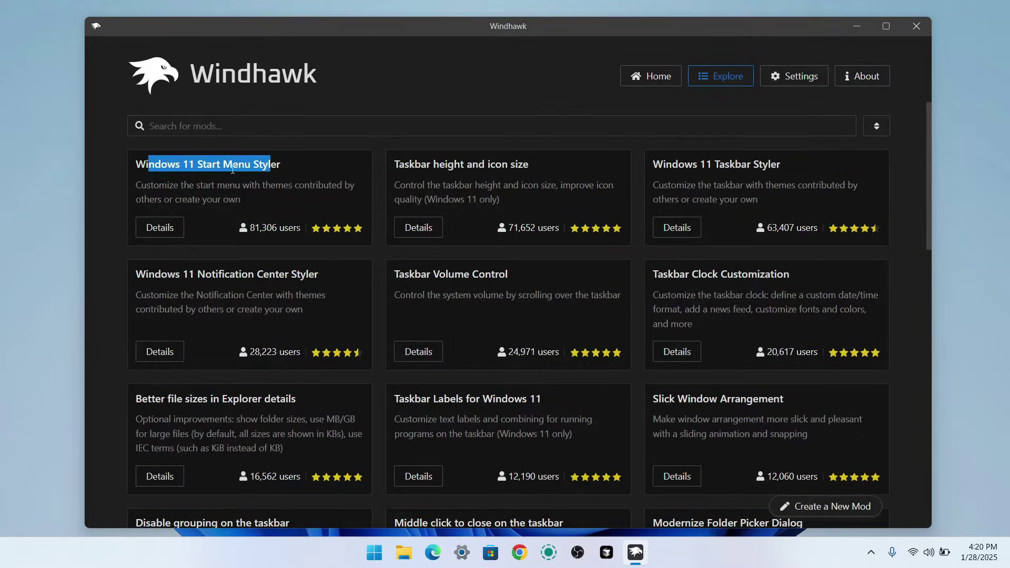
left_click(160, 227)
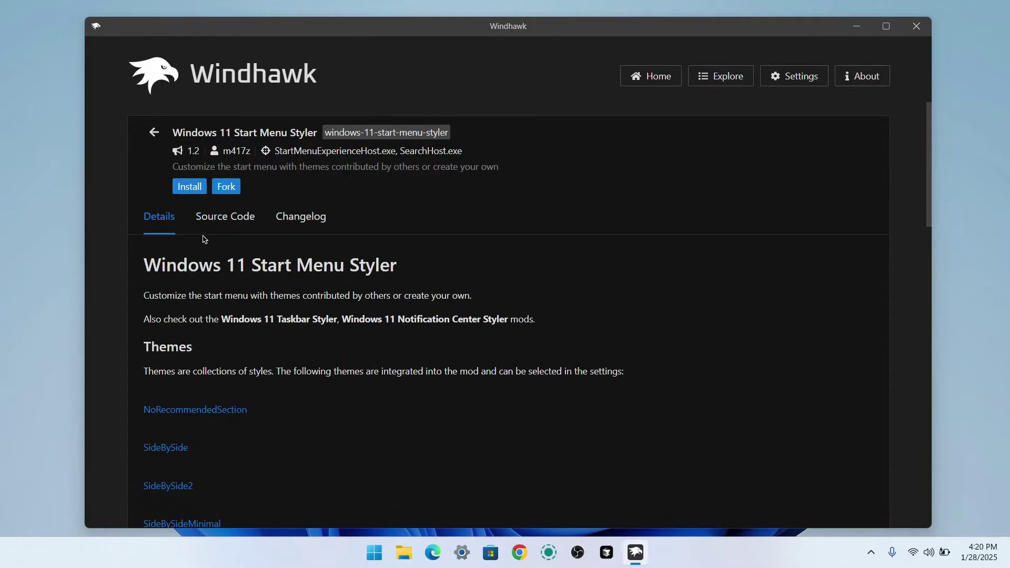
left_click(195, 192)
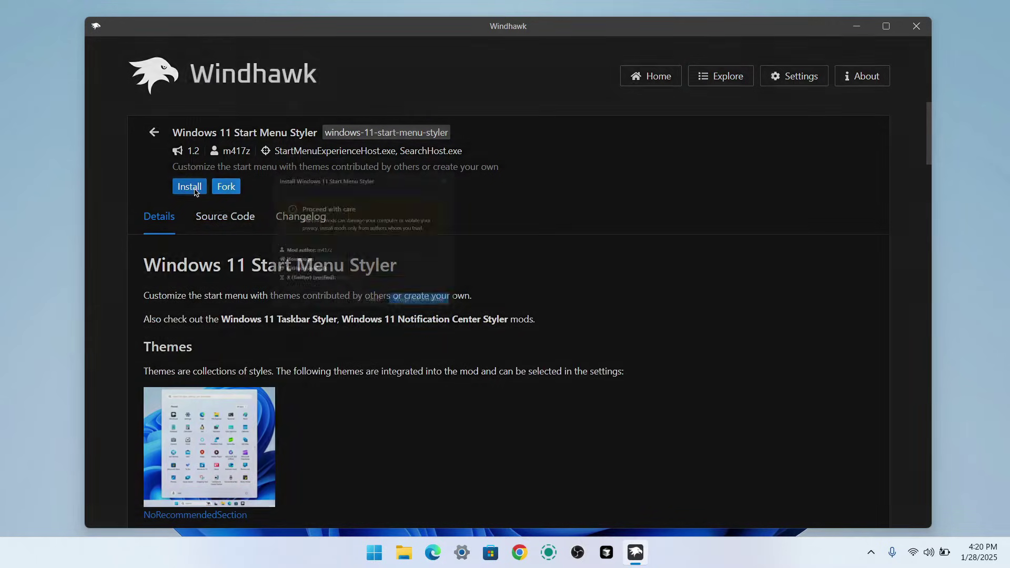
left_click(633, 399)
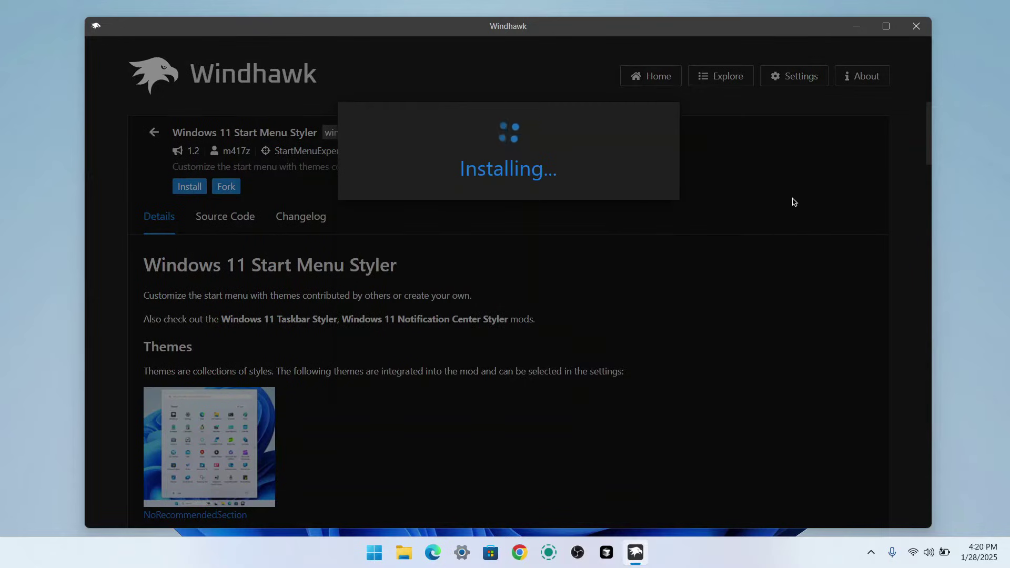
left_click(856, 26)
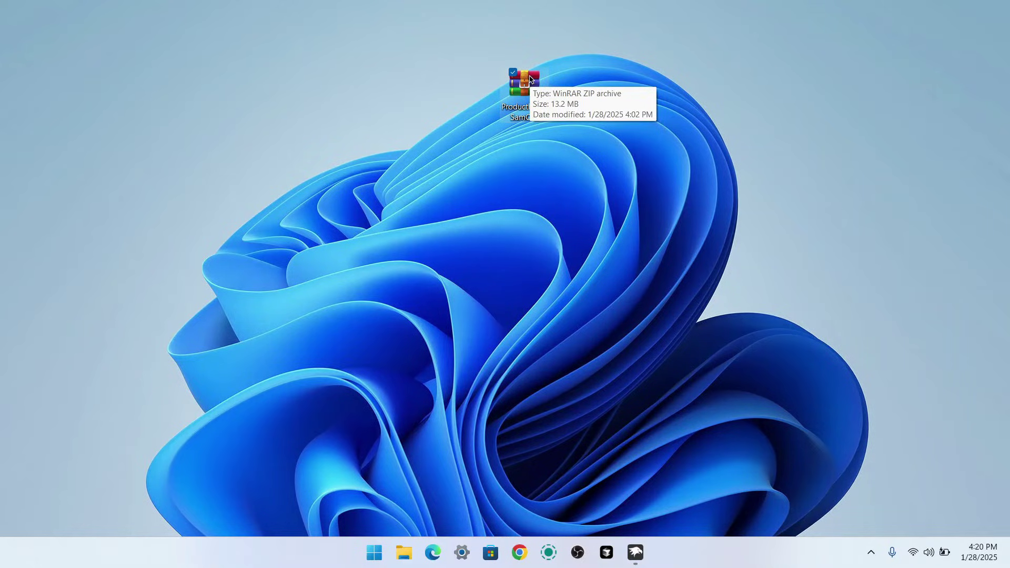
Extract the ZIP to a same-named folder with WinRAR, then delete the archive.
left_click(525, 171)
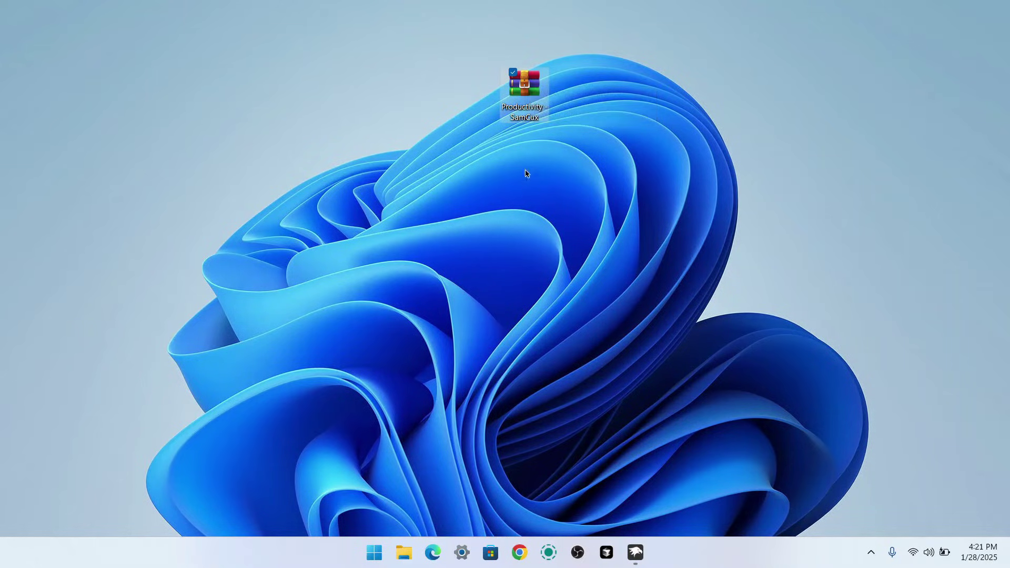
right_click(530, 90)
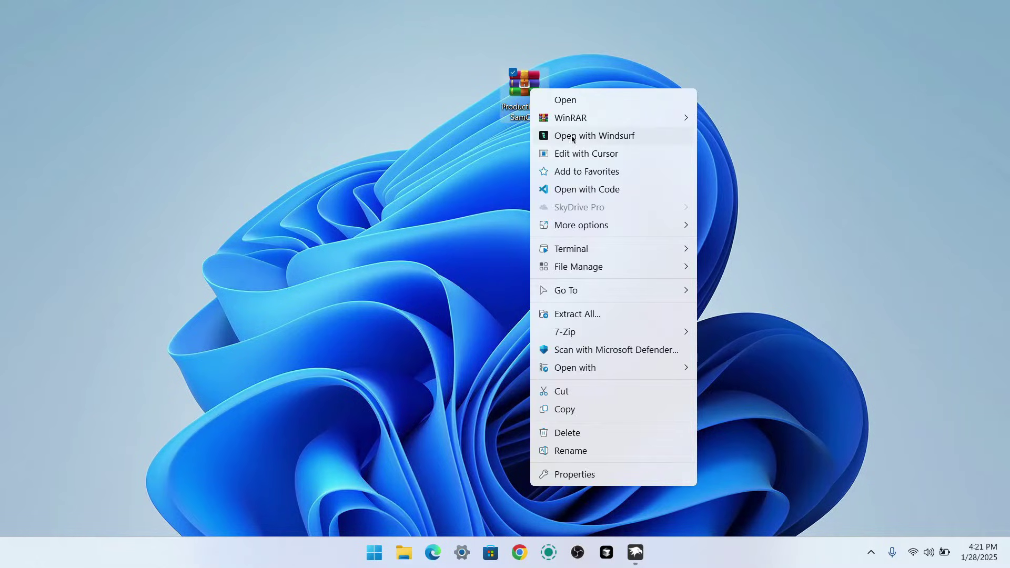
mouse_move(589, 117)
left_click(795, 153)
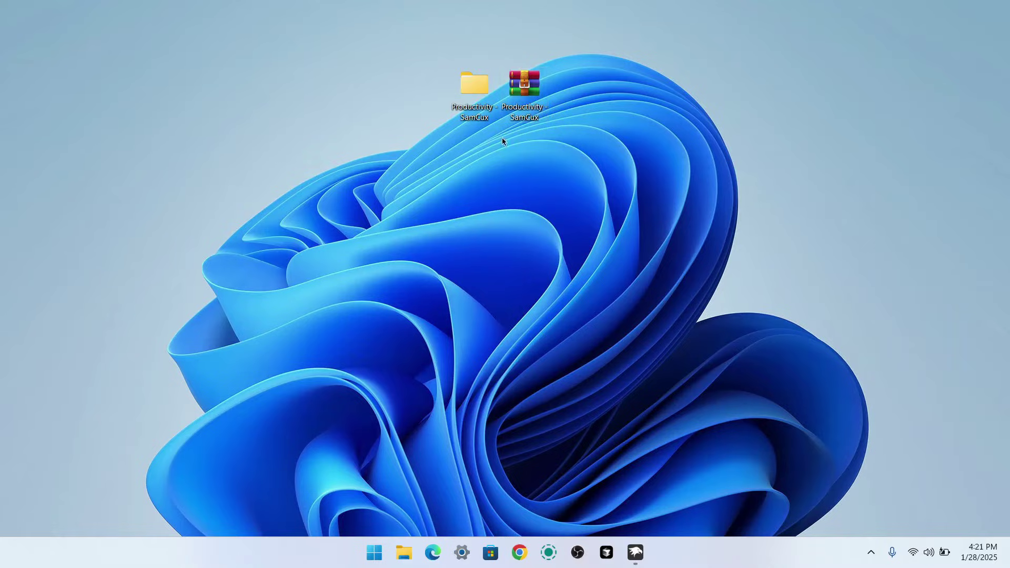
key("Delete")
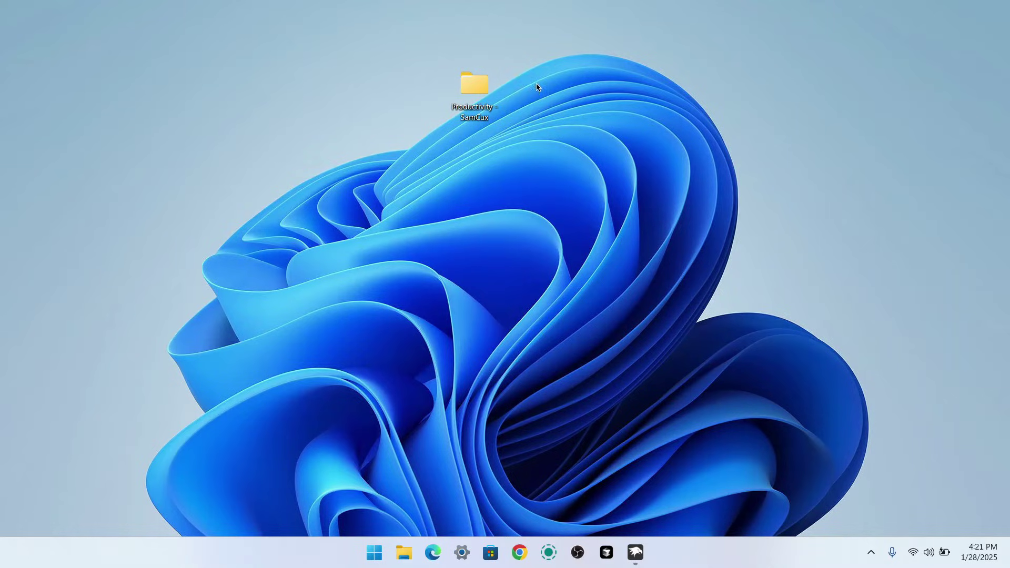
Open Start Menu.txt from the Productivity folder's Configs subfolder.
double_click(474, 86)
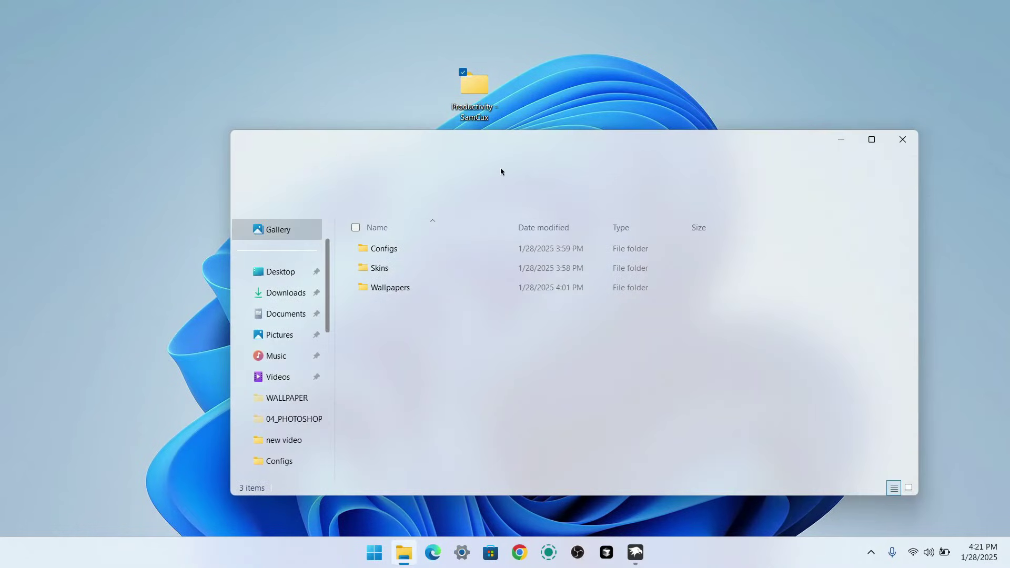
left_click_drag(411, 366, 414, 254)
left_click(505, 336)
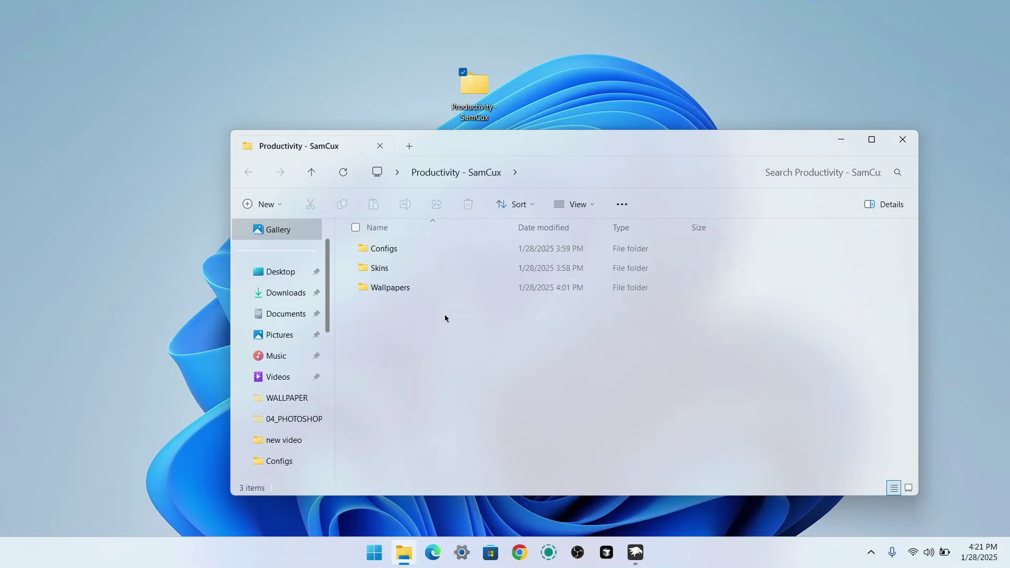
double_click(407, 246)
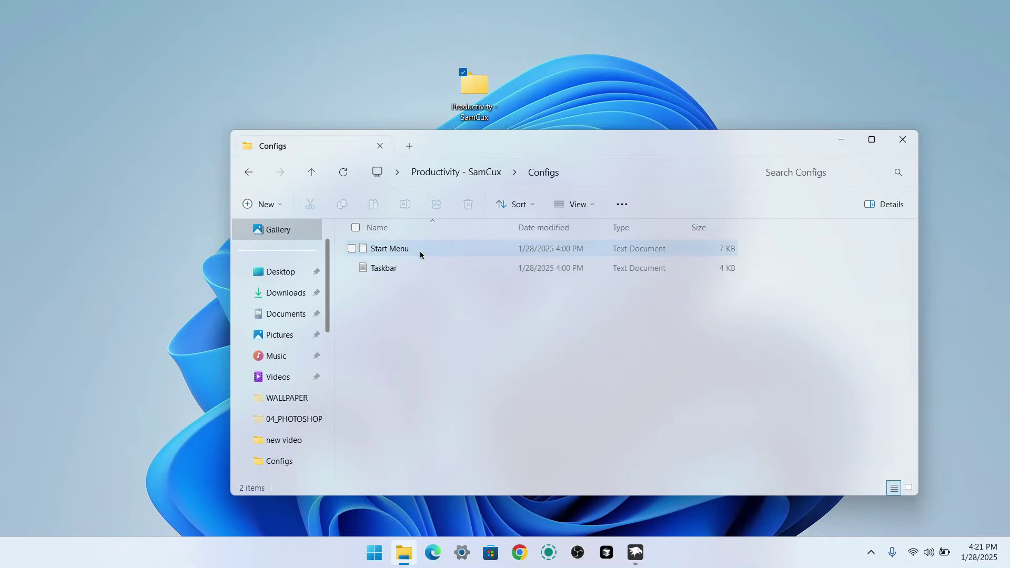
double_click(406, 249)
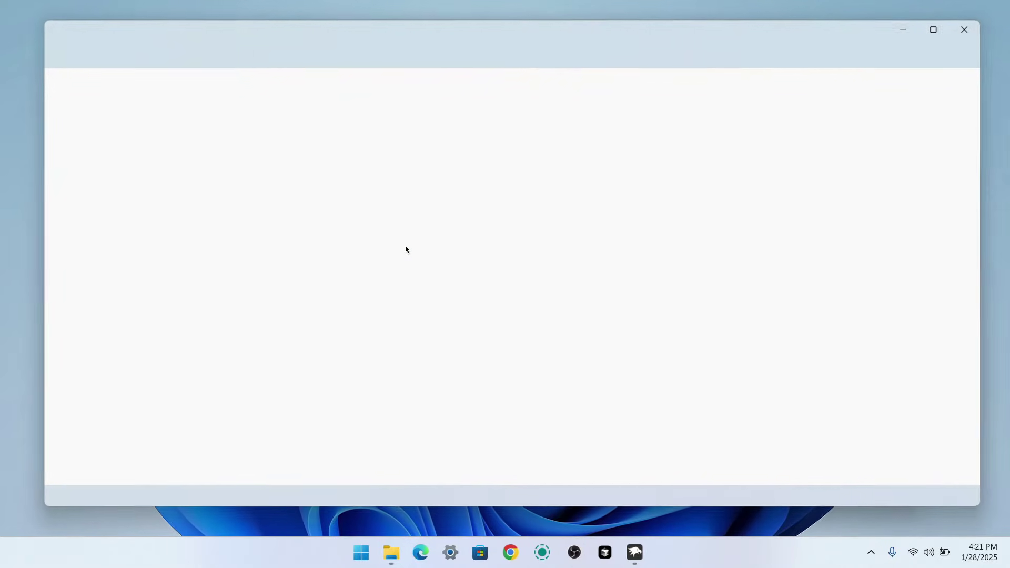
Copy all of Start Menu.txt's text and return to Windhawk.
left_click(330, 199)
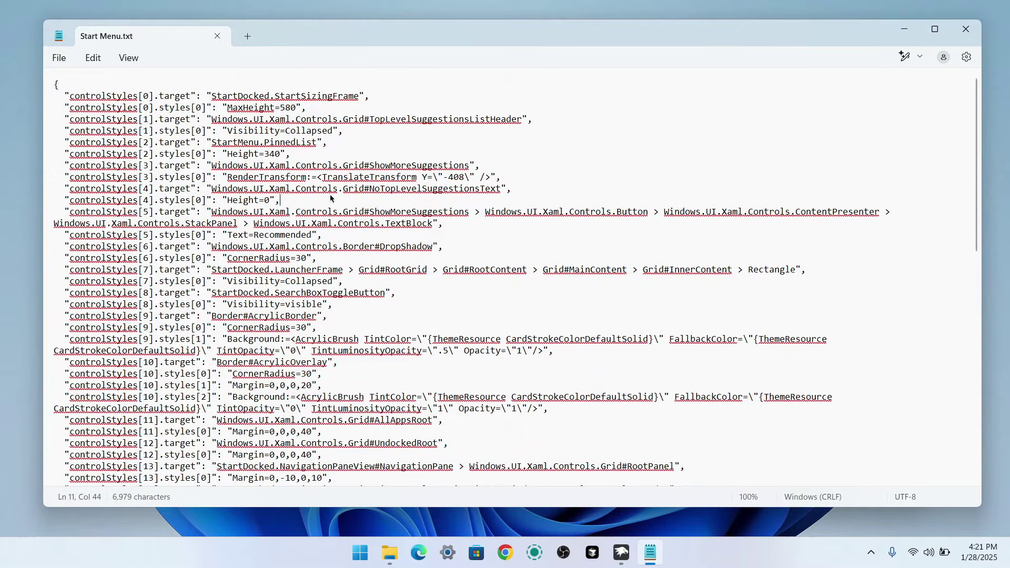
key("ctrl+a")
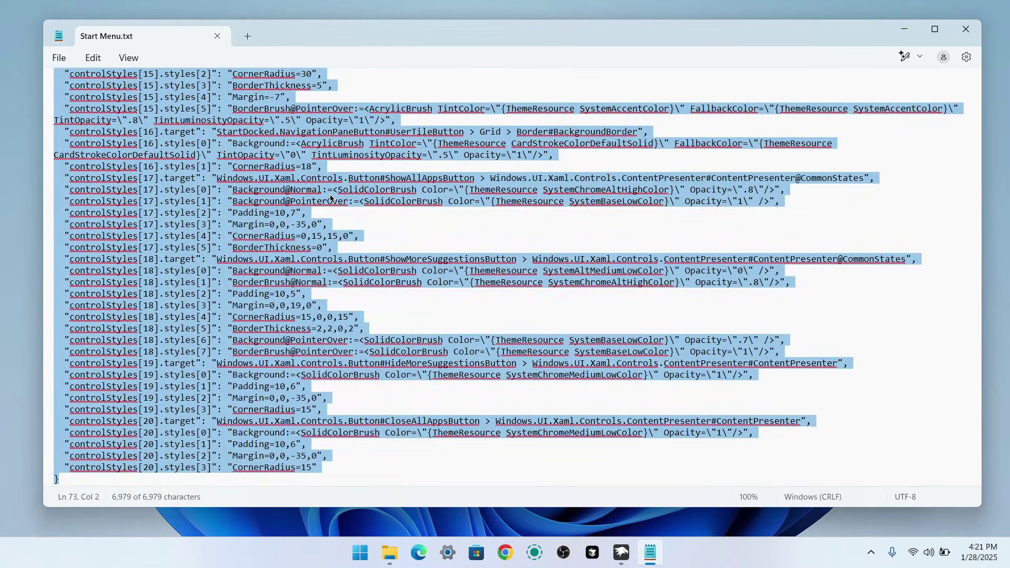
right_click(217, 192)
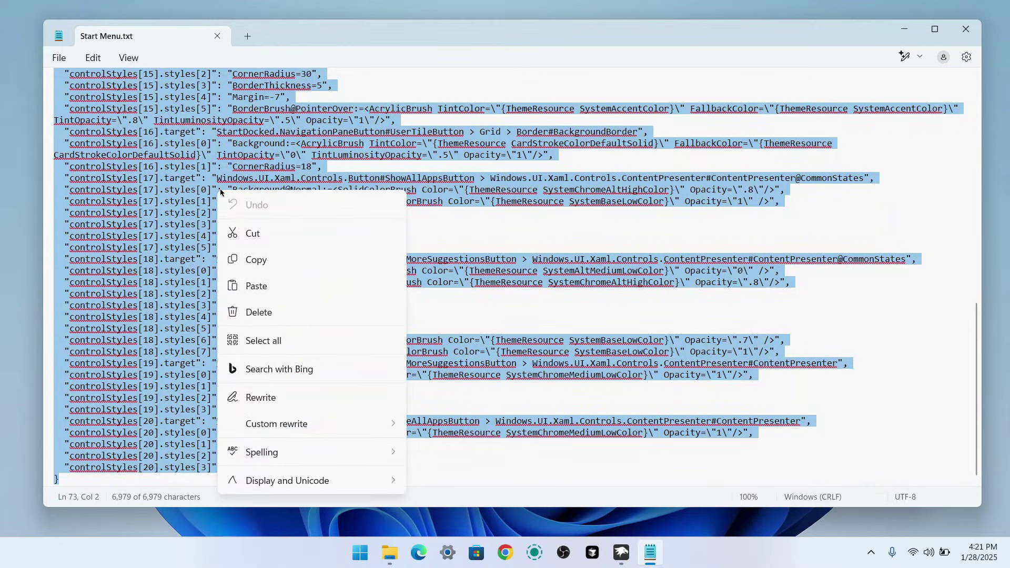
left_click(273, 267)
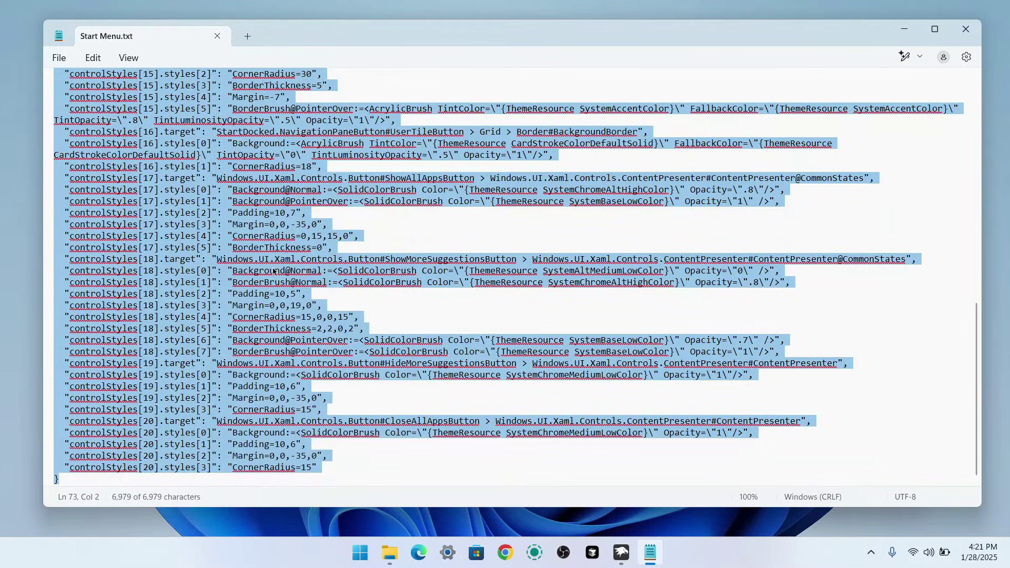
left_click(621, 552)
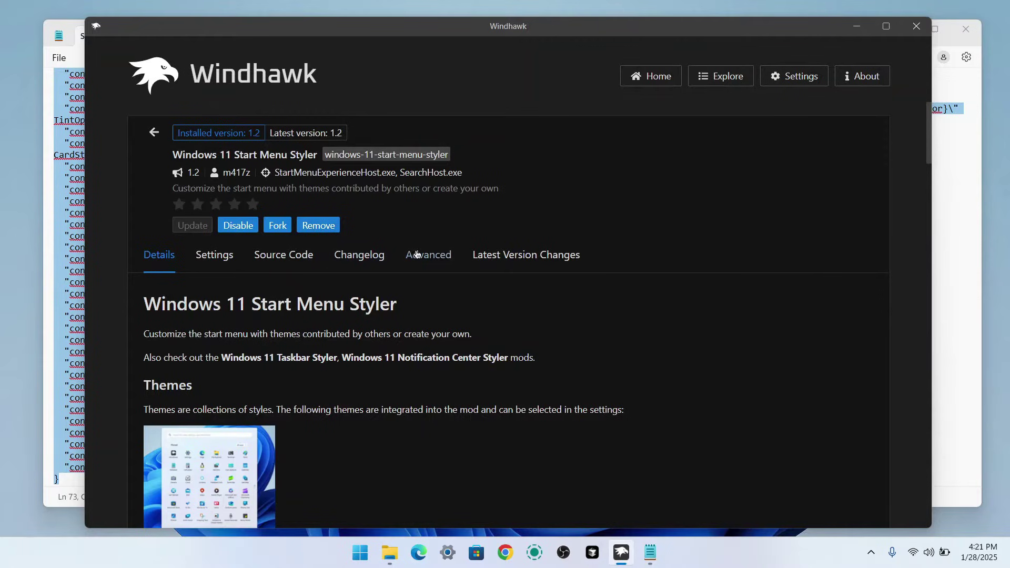
Replace the Advanced mod settings with the pasted Start Menu config, save, and preview Start.
left_click(411, 258)
left_click(308, 475)
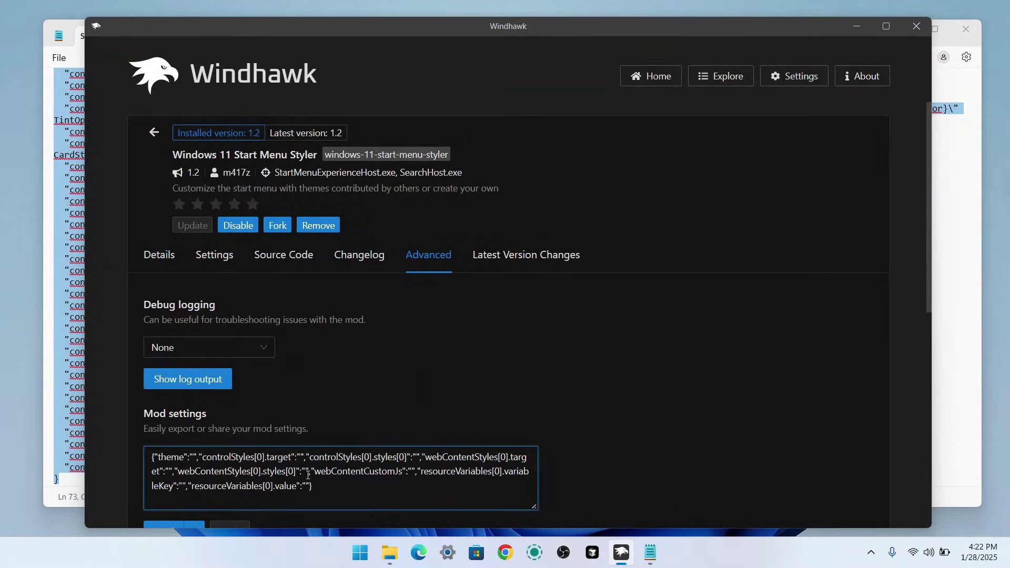
key("ctrl+a")
key("BackSpace")
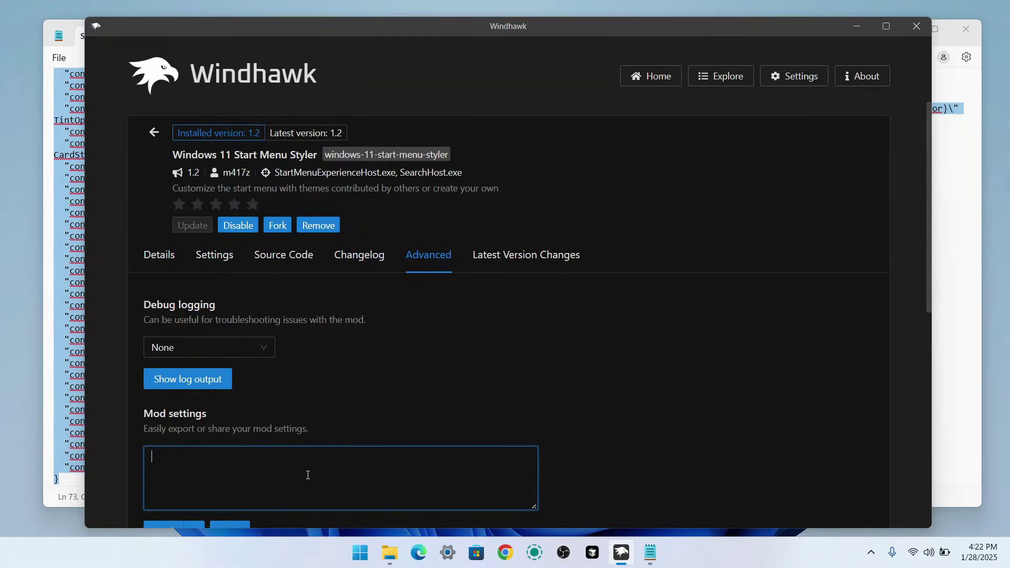
right_click(308, 477)
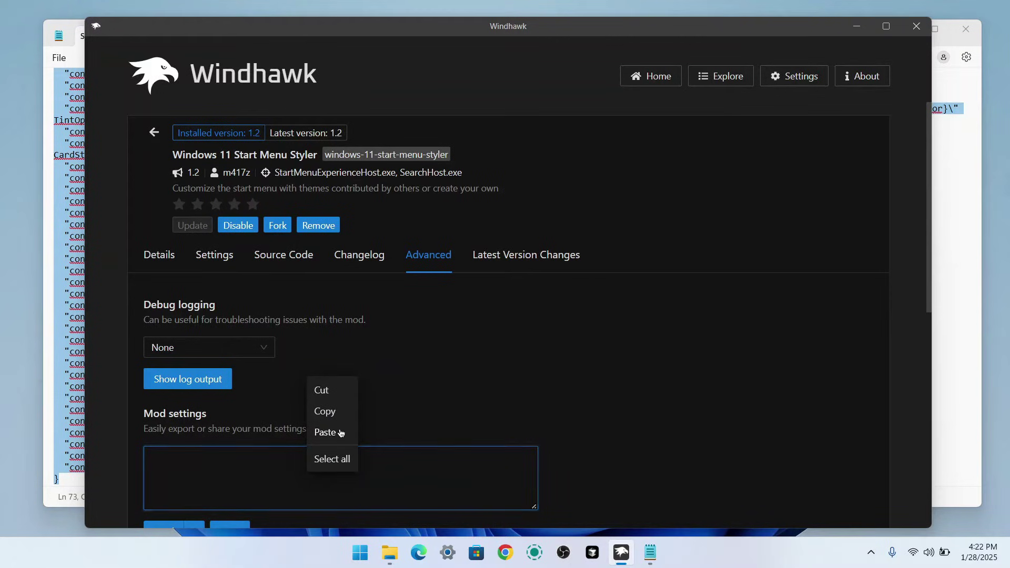
left_click(323, 430)
scroll(234, 428, "down", 3)
left_click(232, 406)
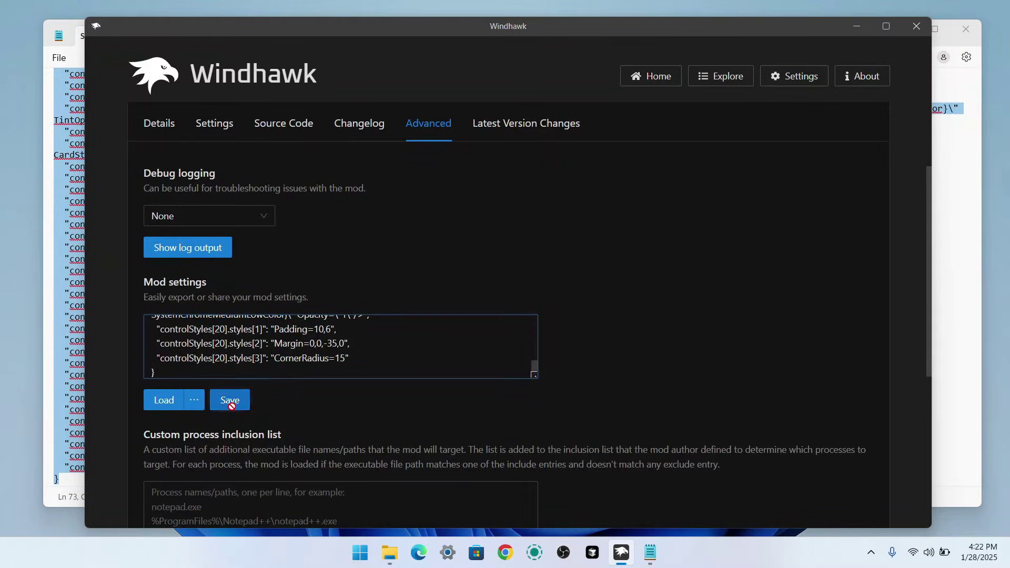
left_click(359, 551)
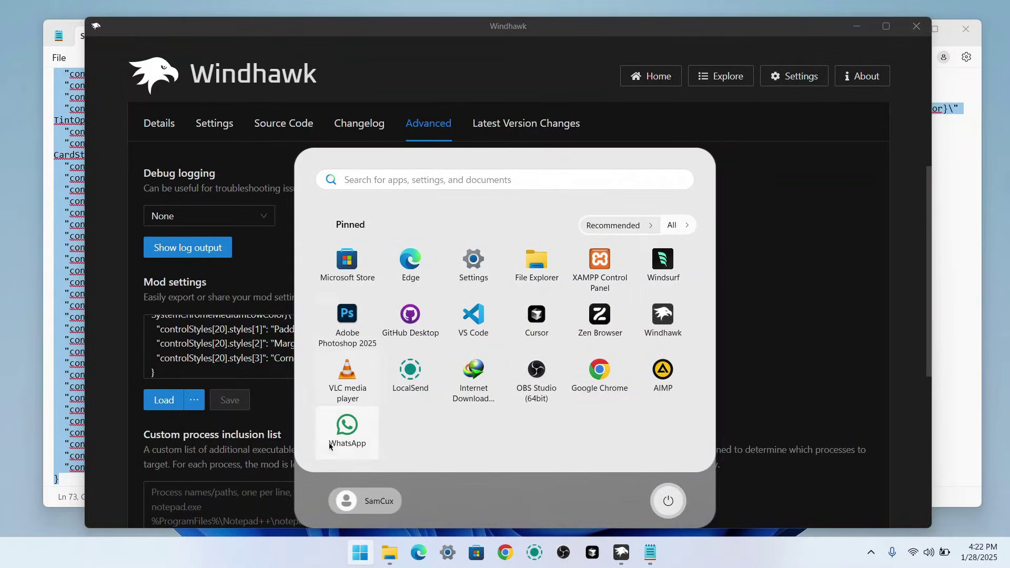
left_click(827, 251)
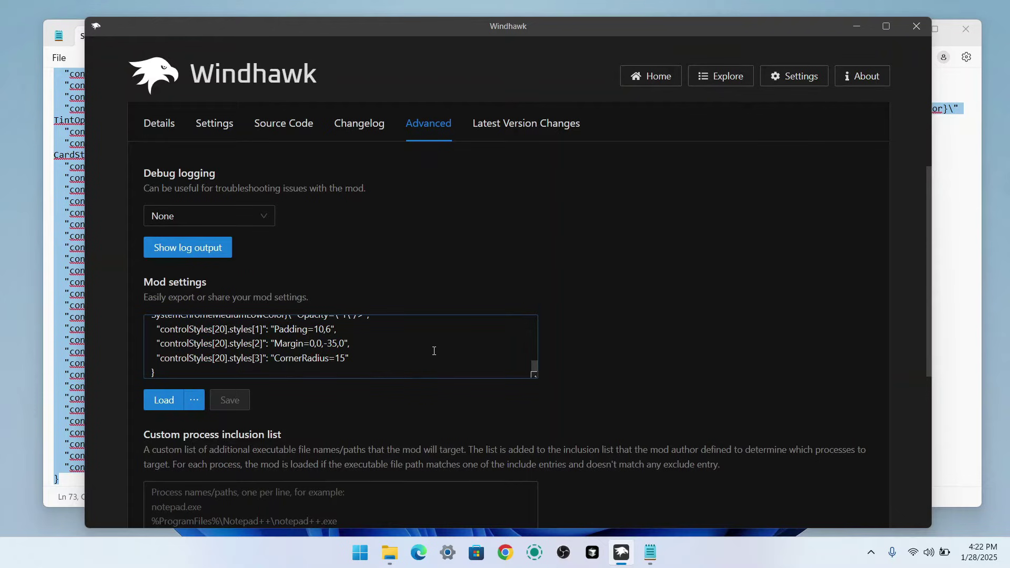
Install Windows 11 Taskbar Styler from Explore, accepting the risk, and bring Start Menu.txt forward.
left_click(734, 83)
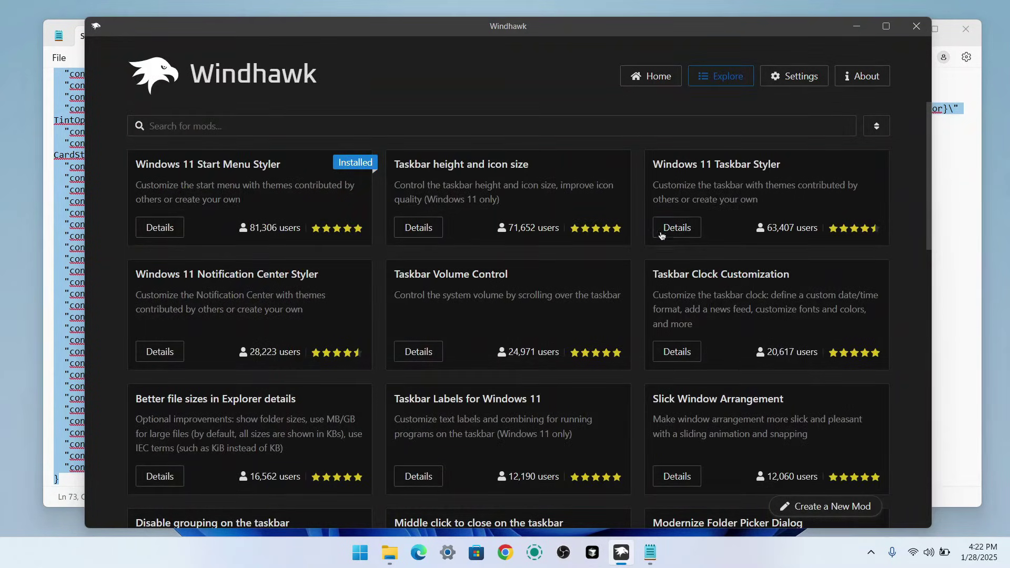
left_click(676, 228)
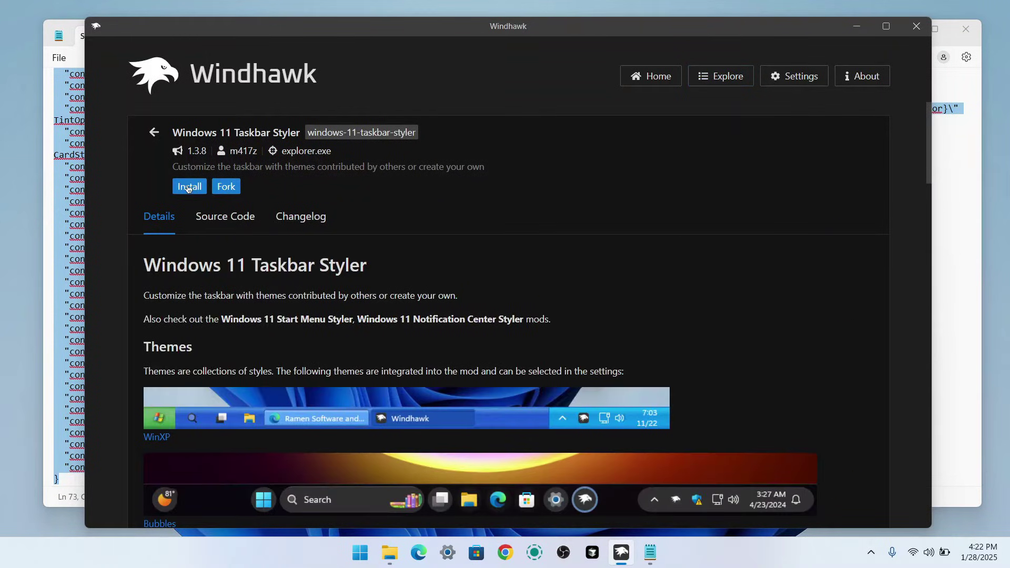
left_click(188, 188)
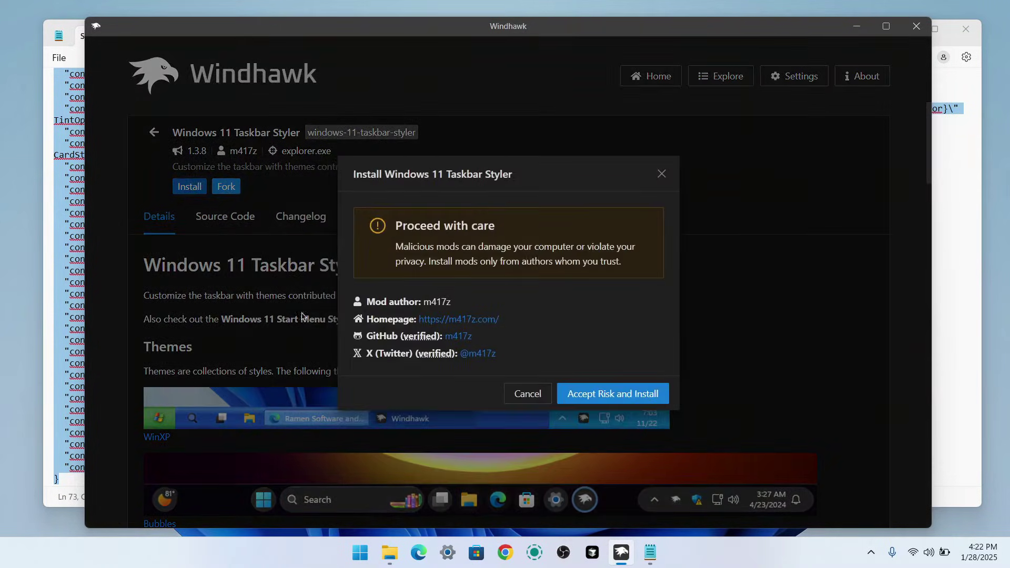
left_click(639, 394)
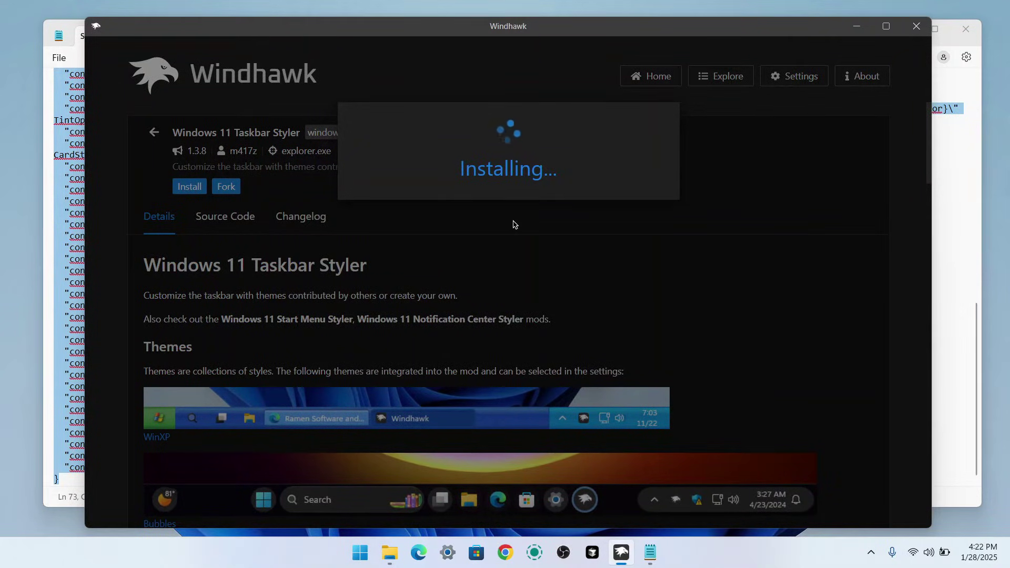
left_click(954, 235)
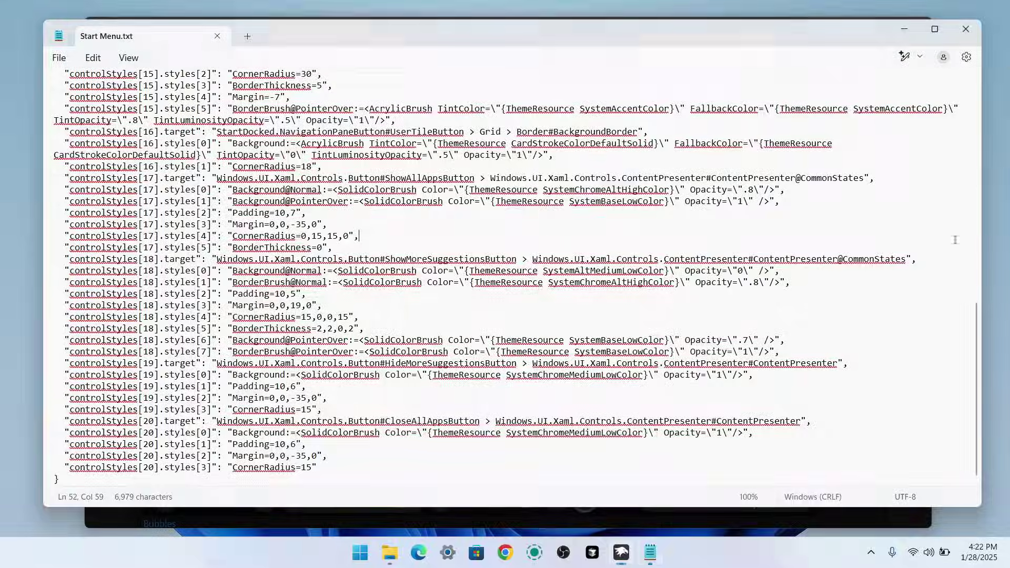
Close the Start Menu config and open Taskbar.txt from the Configs folder.
left_click(971, 39)
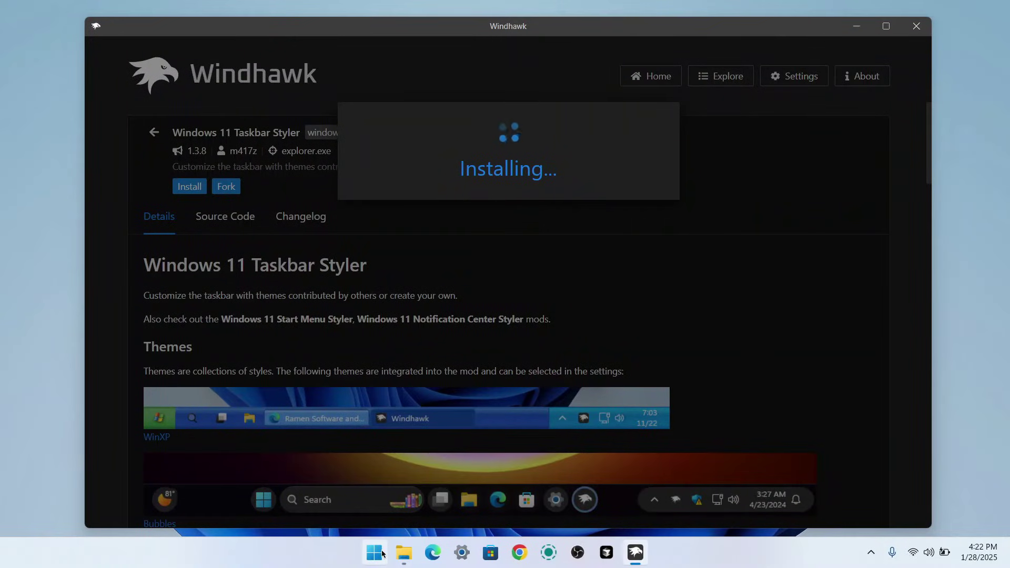
left_click(403, 550)
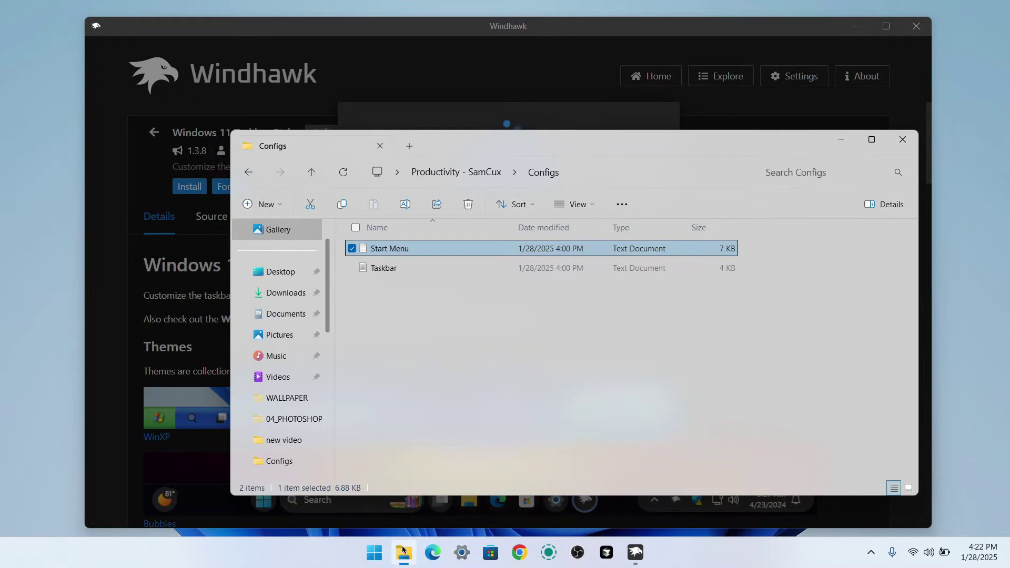
left_click(388, 268)
double_click(384, 269)
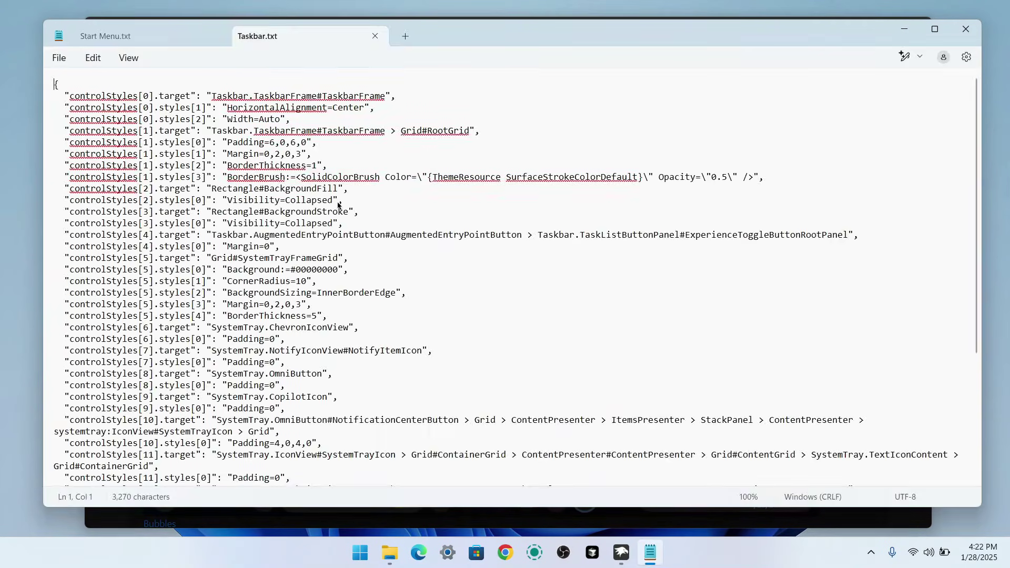
Copy the entire Taskbar config, close it, and open Taskbar Styler's Advanced settings in Windhawk.
key("ctrl+a")
right_click(243, 165)
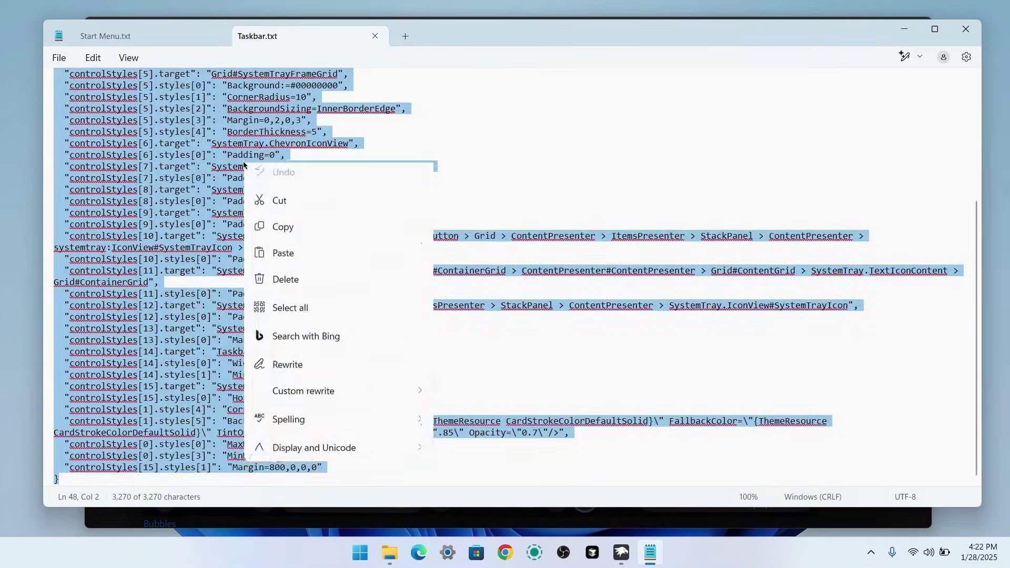
left_click(287, 237)
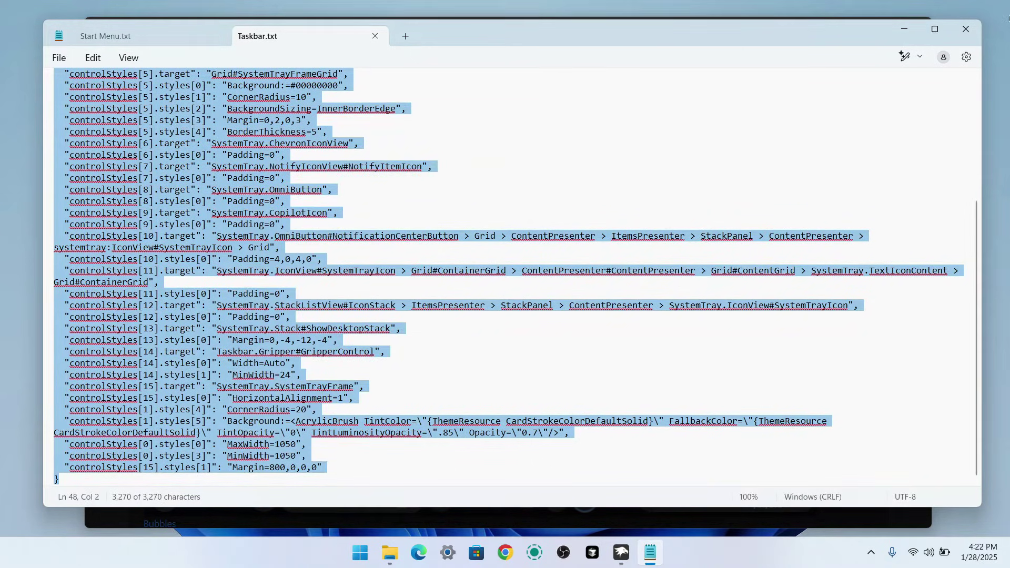
left_click(966, 29)
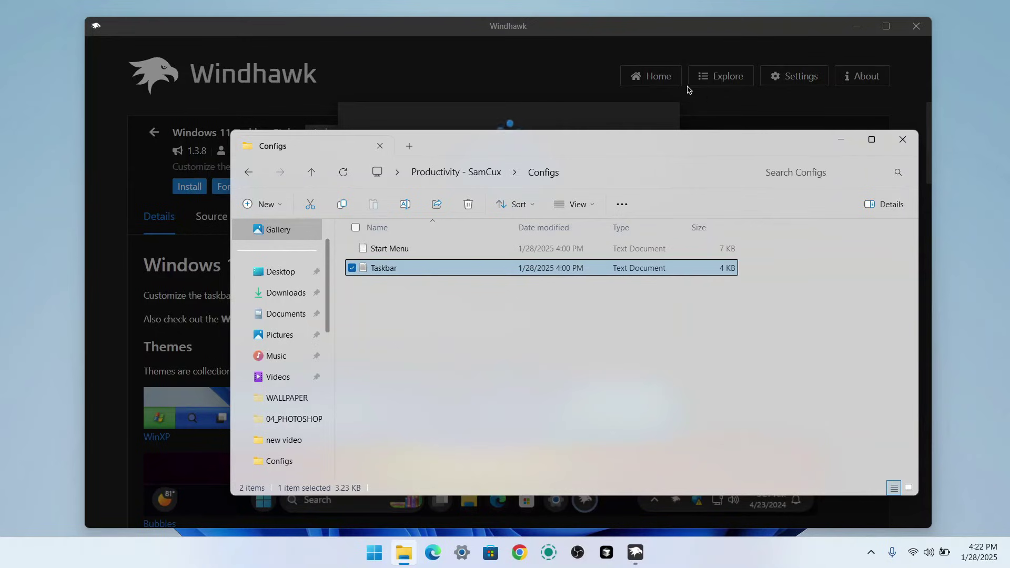
left_click(505, 58)
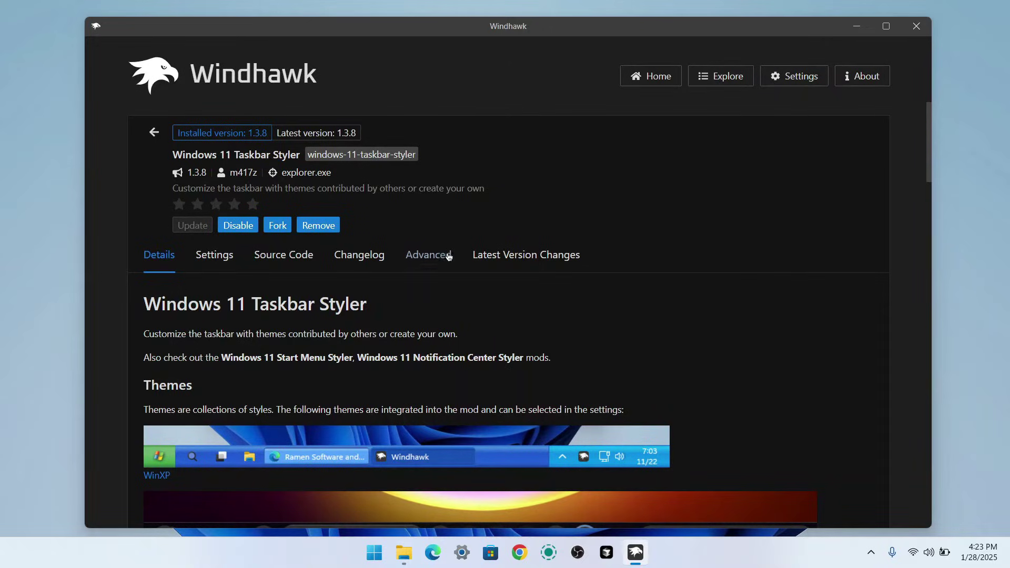
left_click(447, 255)
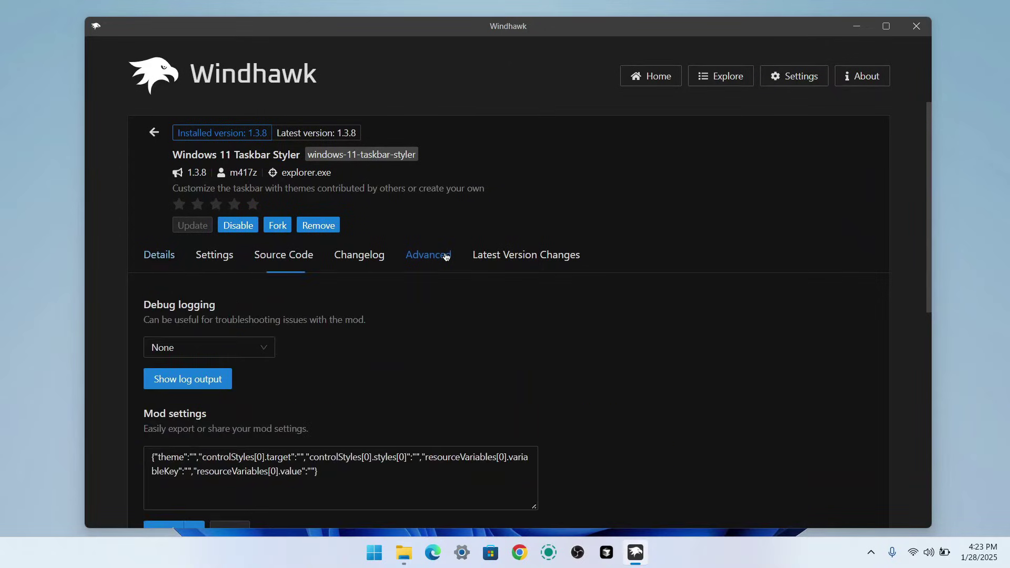
Replace the Taskbar Styler mod settings with the copied Taskbar config and save.
left_click(317, 489)
key("ctrl+a")
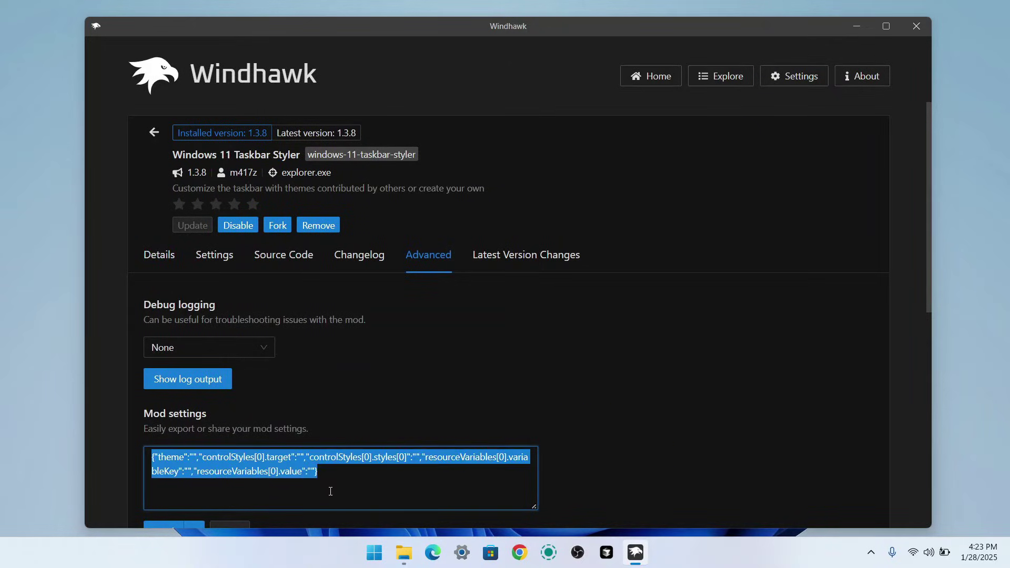
key("BackSpace")
right_click(334, 481)
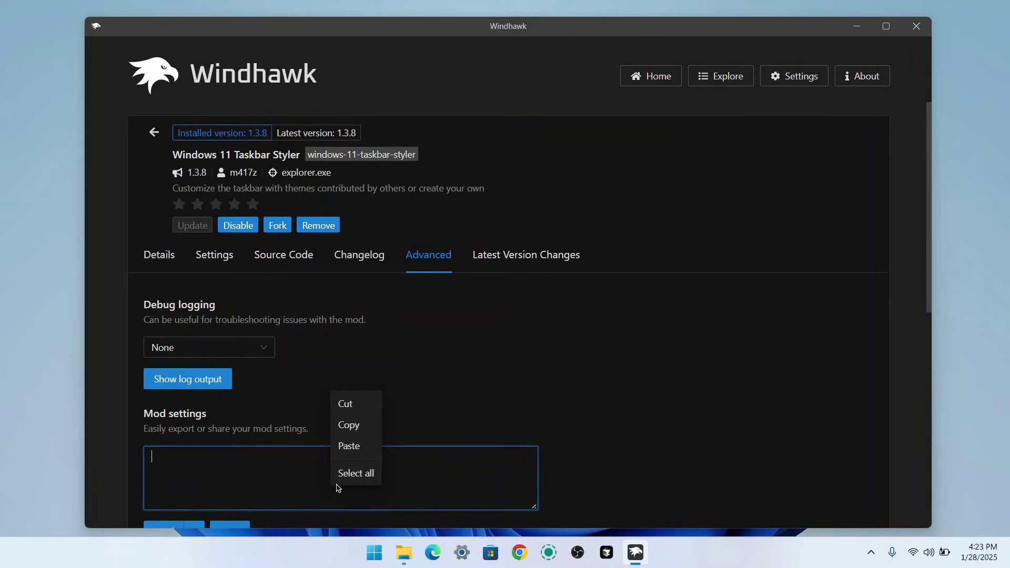
left_click(348, 447)
scroll(356, 448, "down", 5)
scroll(356, 447, "up", 1)
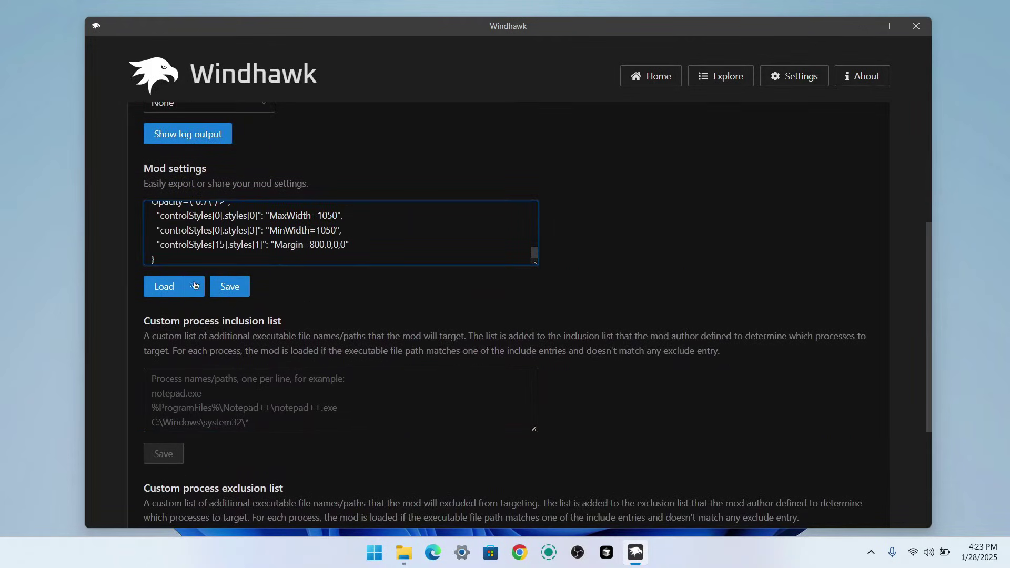
left_click(226, 287)
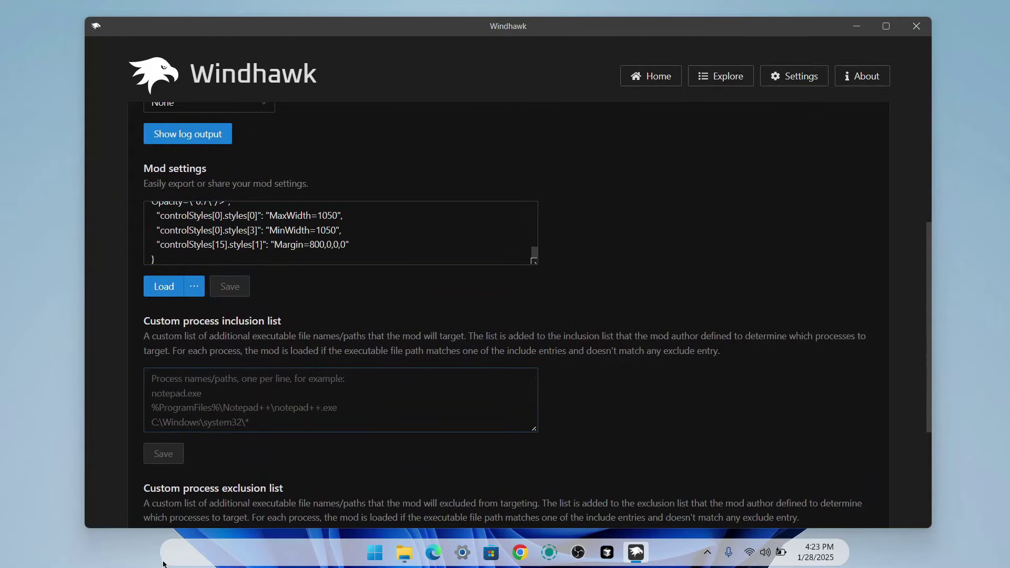
Check the floating taskbar with the Start menu, then close Windhawk.
left_click(374, 552)
left_click(375, 552)
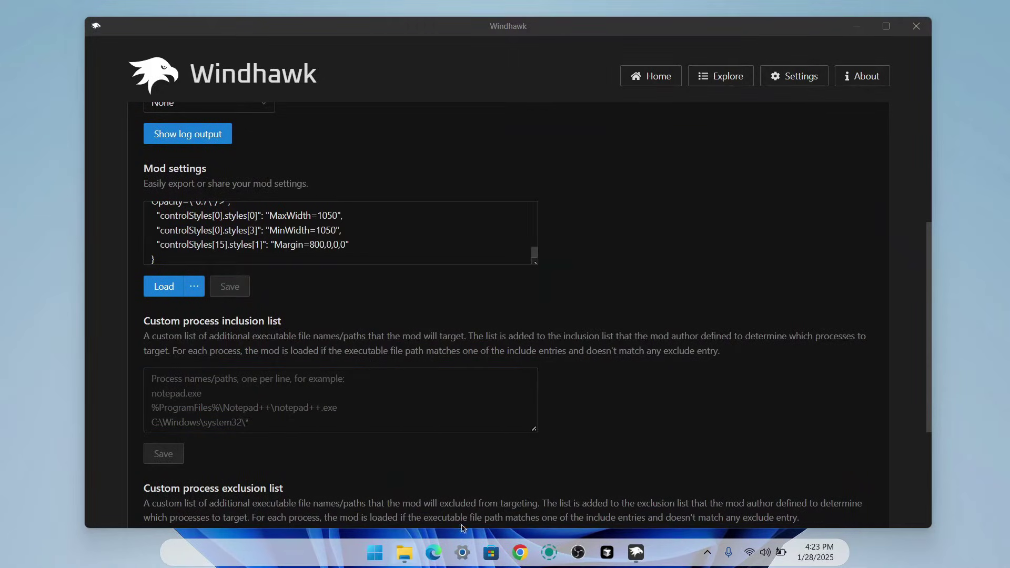
left_click(916, 23)
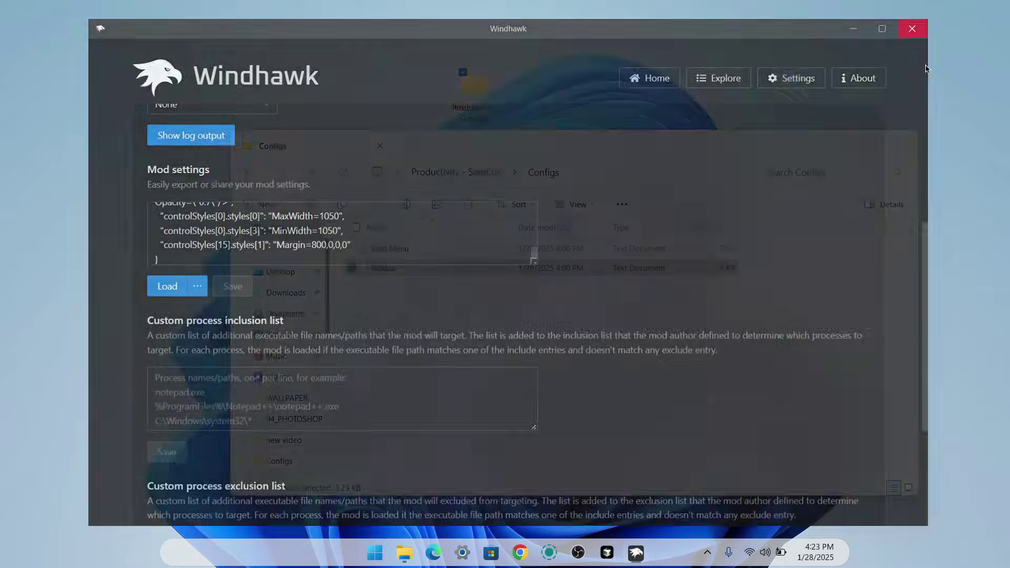
Set 'macOS Sequoia Wallpaper Purple icons' from Productivity - SamCux > Wallpapers as the desktop background.
left_click(902, 140)
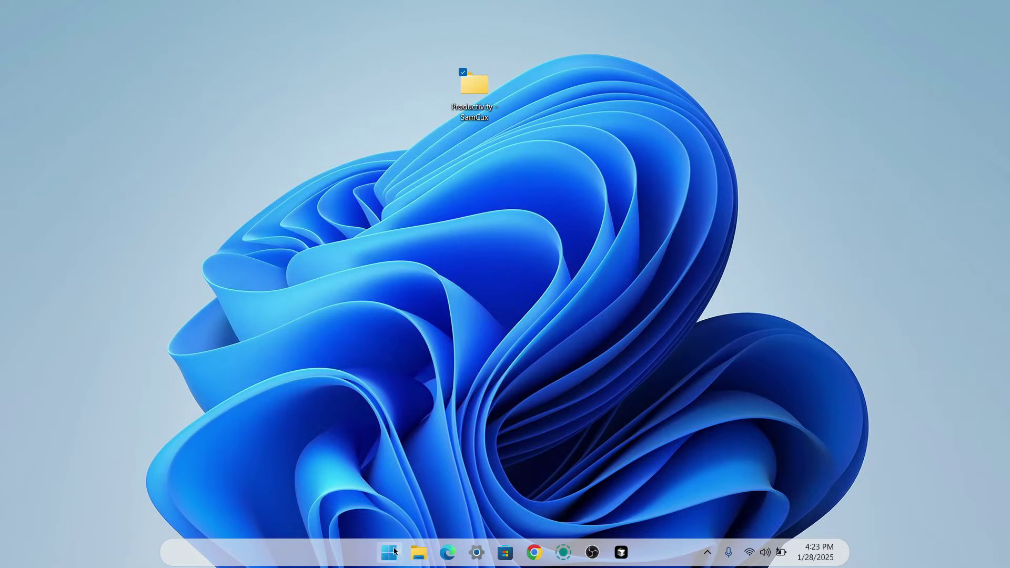
double_click(487, 93)
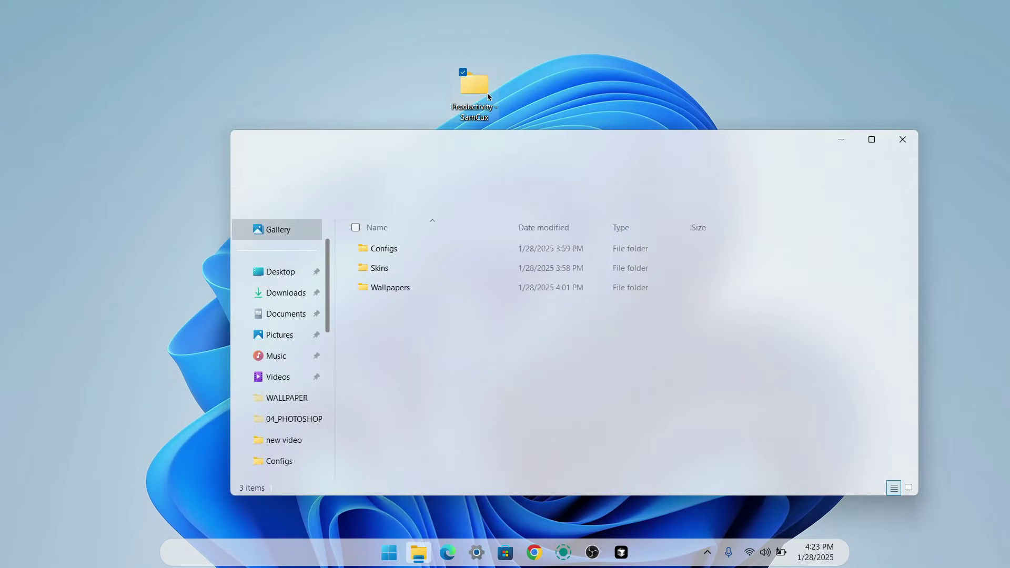
double_click(400, 288)
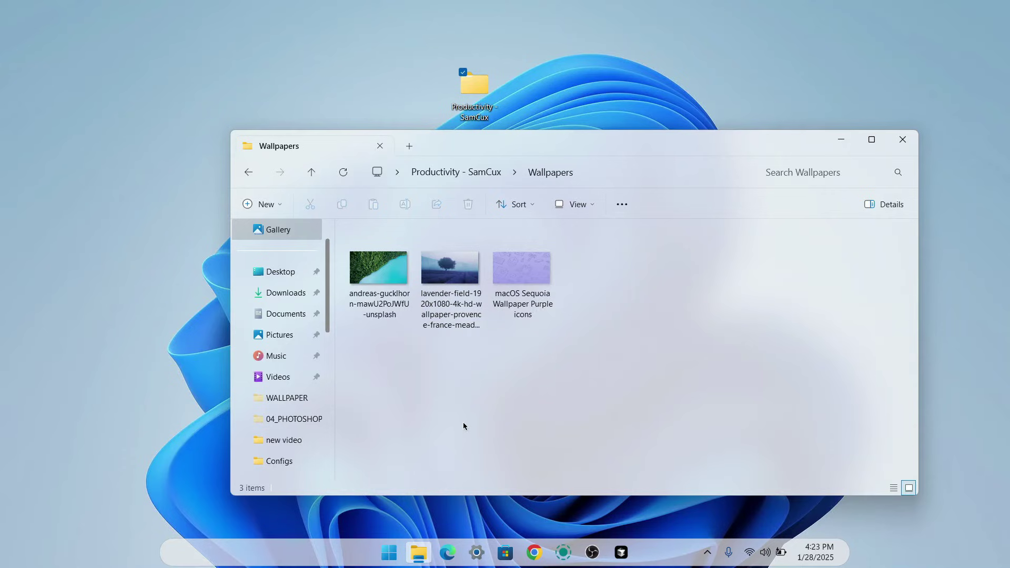
left_click(540, 273)
left_click(660, 206)
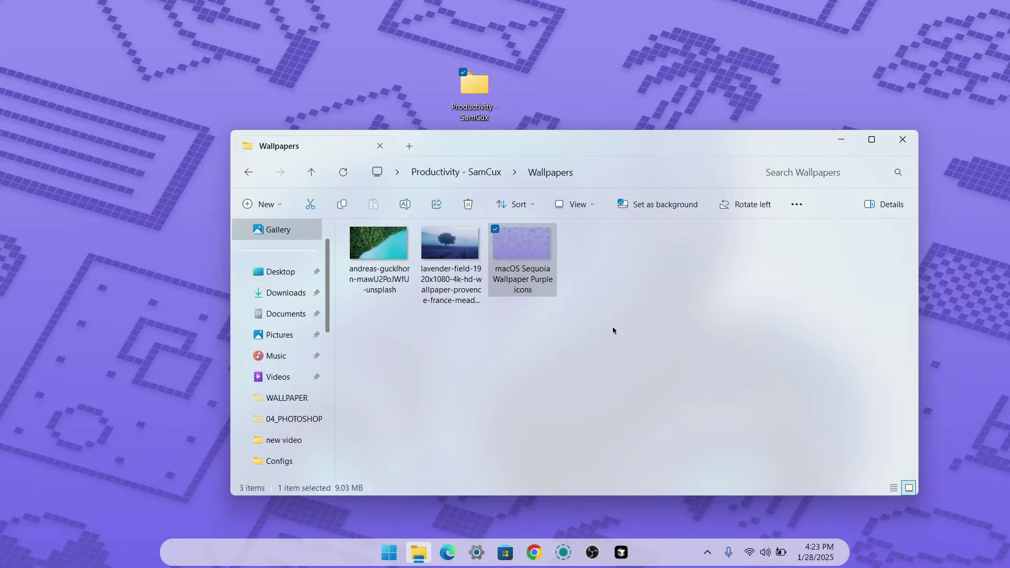
left_click(491, 177)
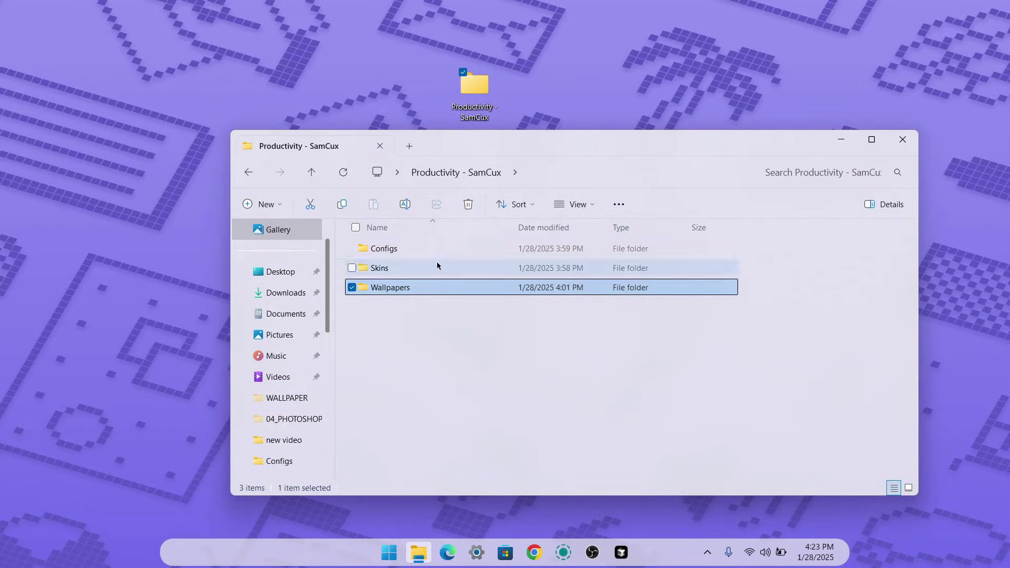
Install Rainmeter 4.5.20 from the Skins folder in English and launch it.
double_click(423, 271)
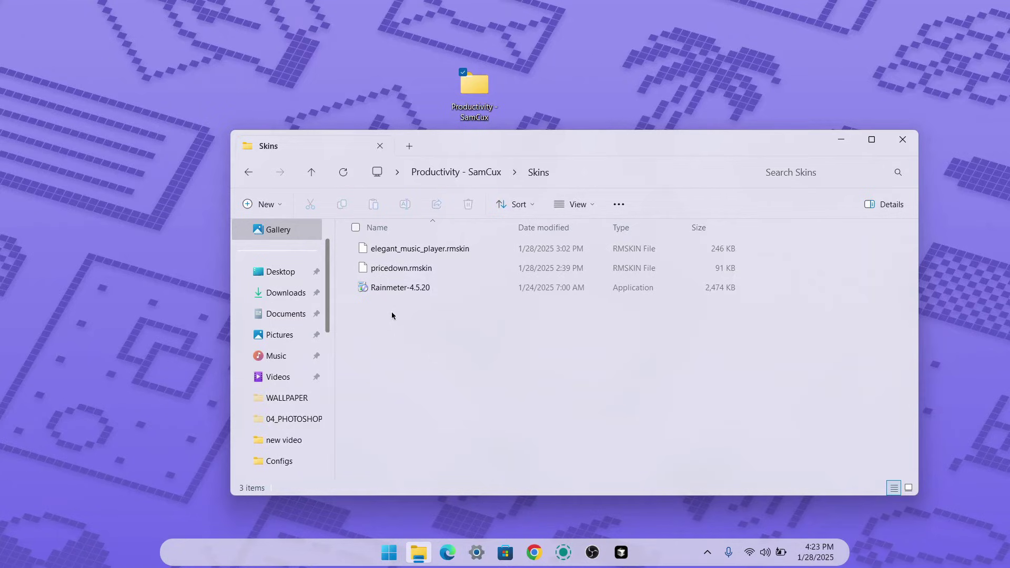
double_click(386, 286)
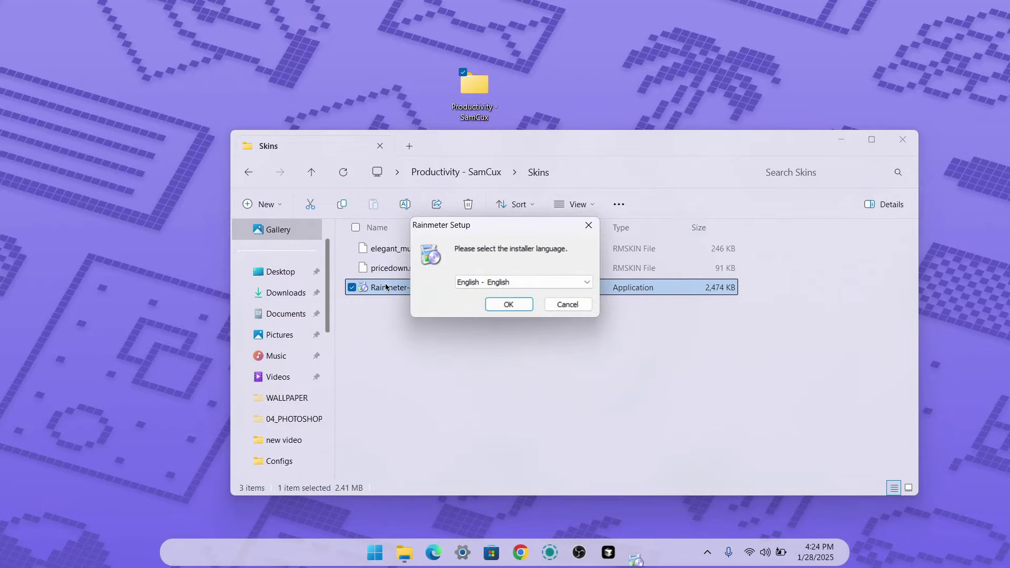
left_click(523, 306)
left_click(579, 380)
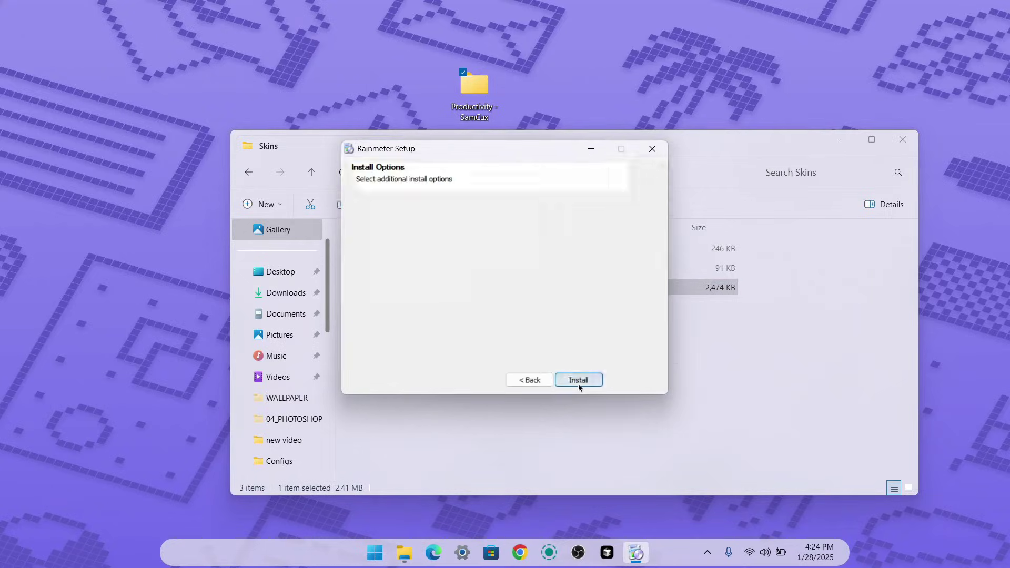
left_click(578, 381)
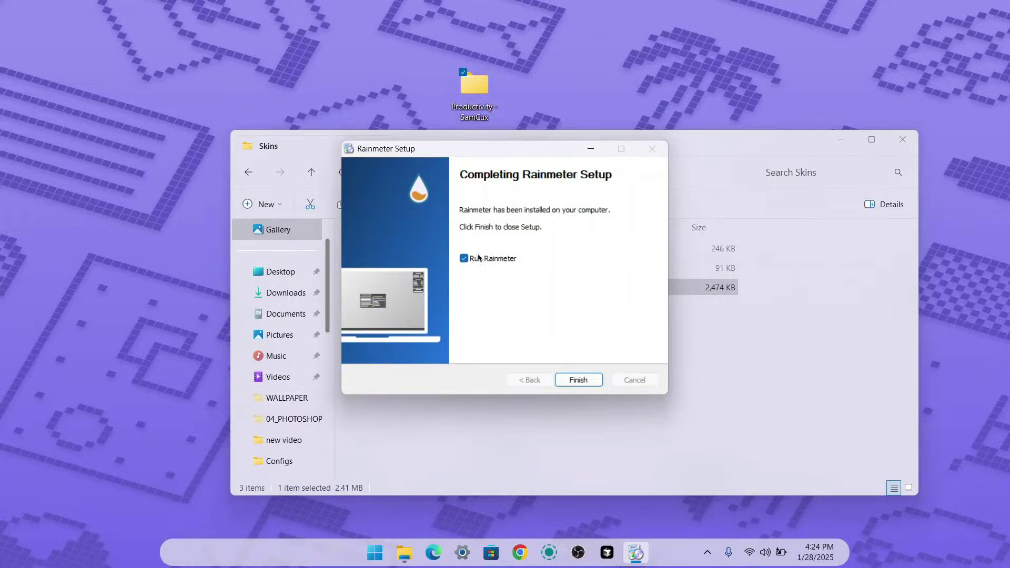
left_click(583, 380)
Unload the Rainmeter welcome skin and reopen Productivity - SamCux > Skins.
left_click(841, 140)
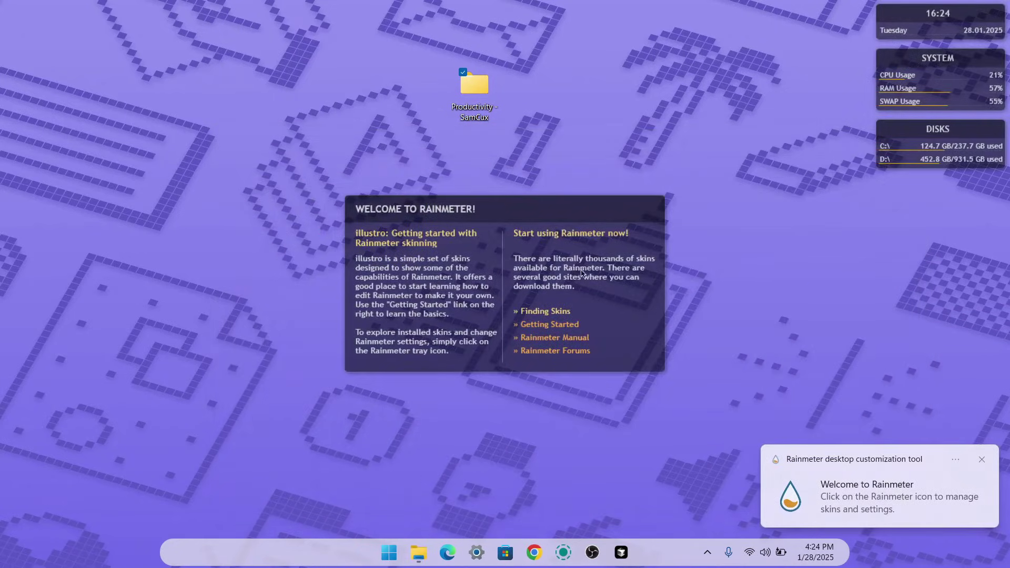
right_click(583, 244)
left_click(631, 455)
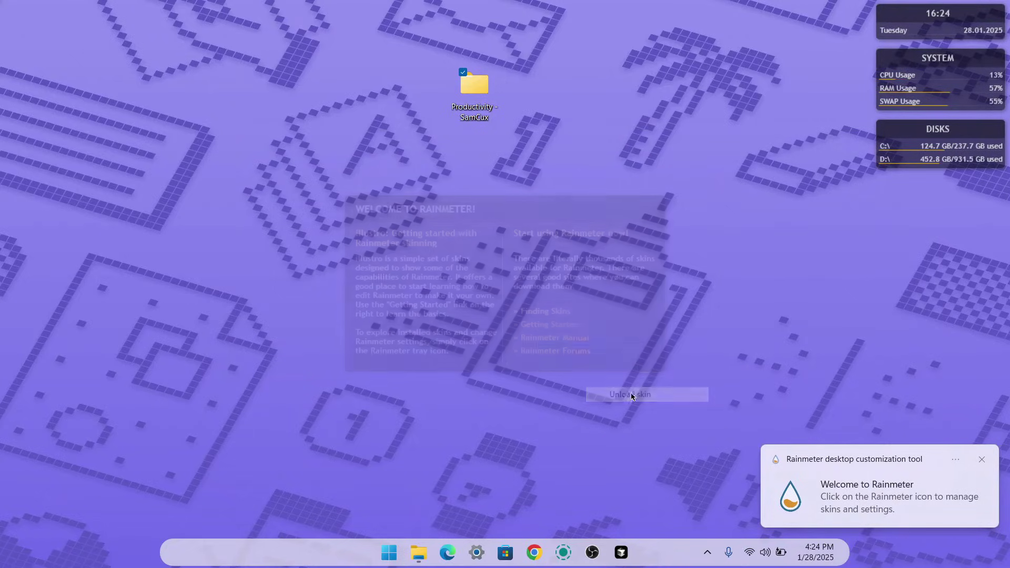
double_click(477, 86)
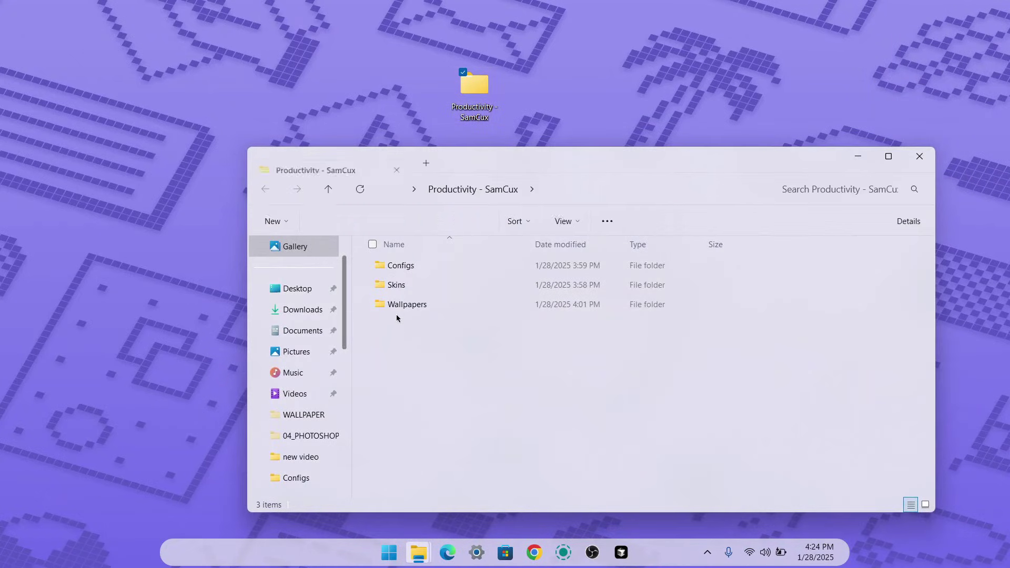
double_click(416, 289)
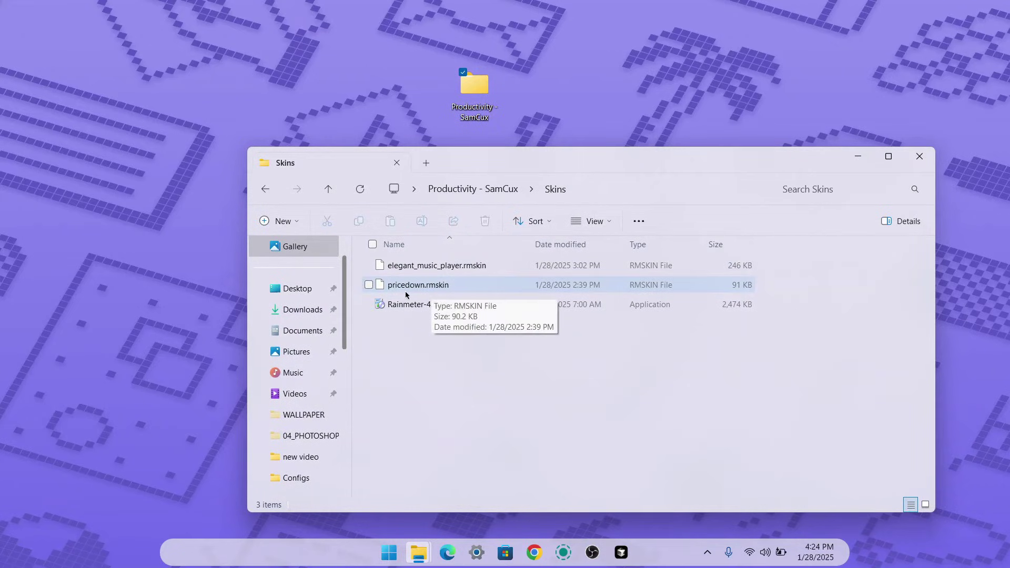
Install pricedown.rmskin and elegant_music_player.rmskin, close the Skins folder, and move the player widget.
double_click(435, 288)
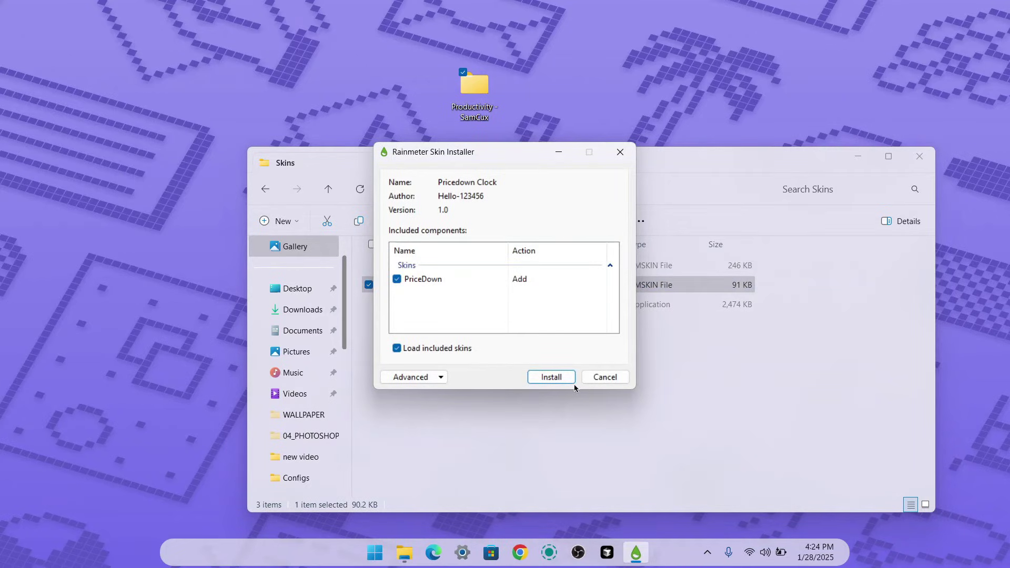
left_click(570, 378)
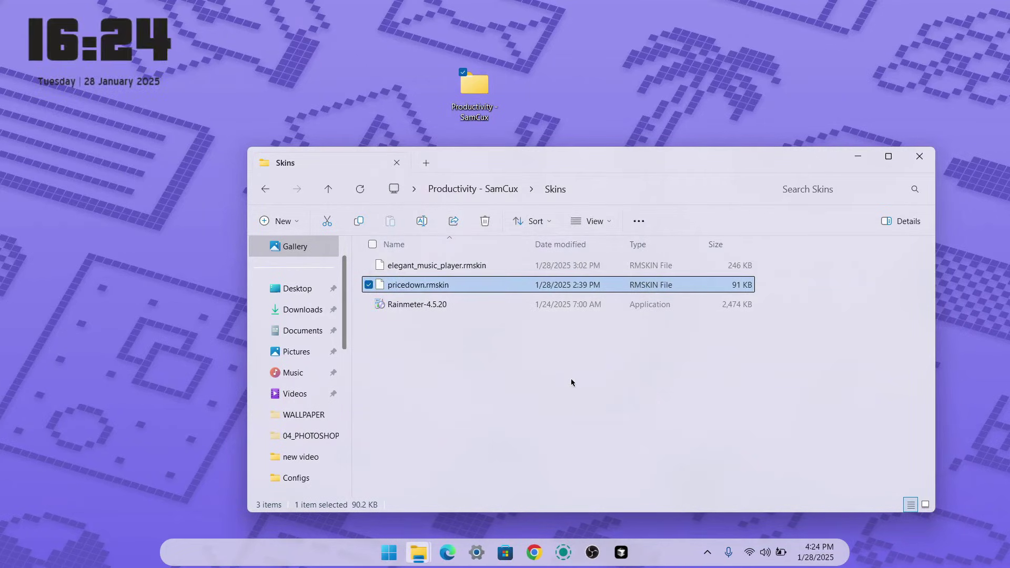
left_click(451, 270)
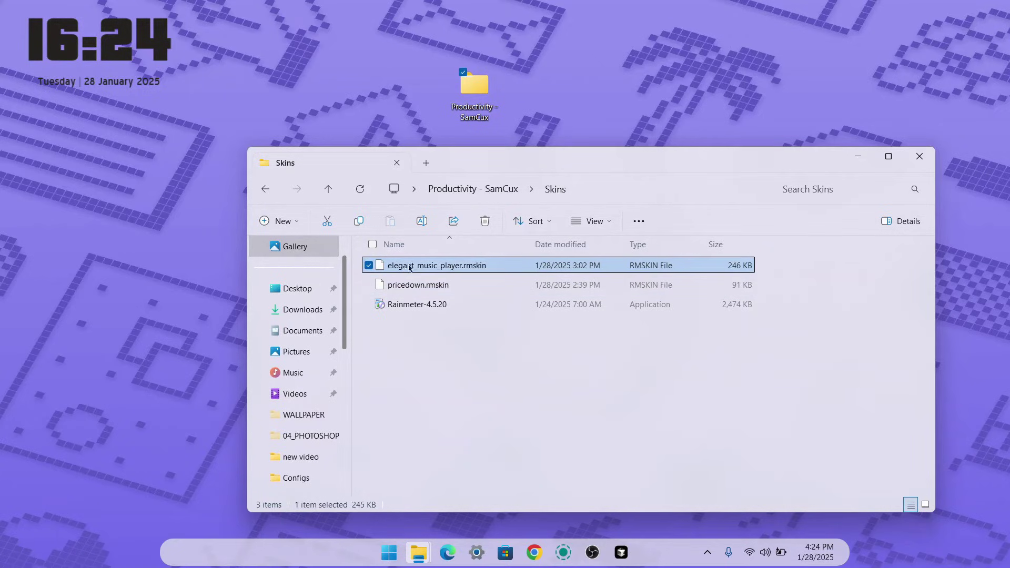
double_click(450, 269)
left_click(554, 400)
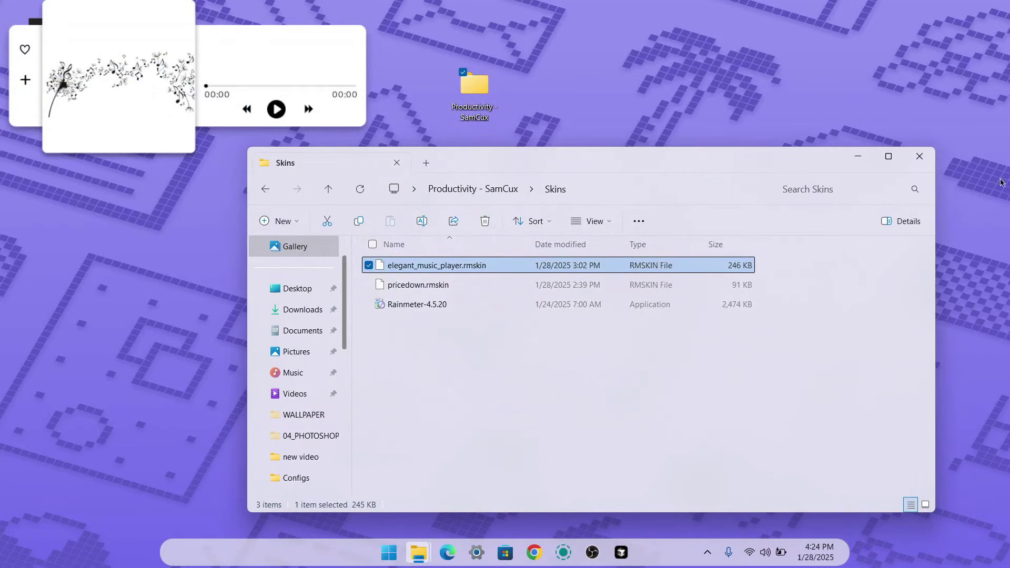
left_click(919, 157)
left_click_drag(109, 84, 173, 210)
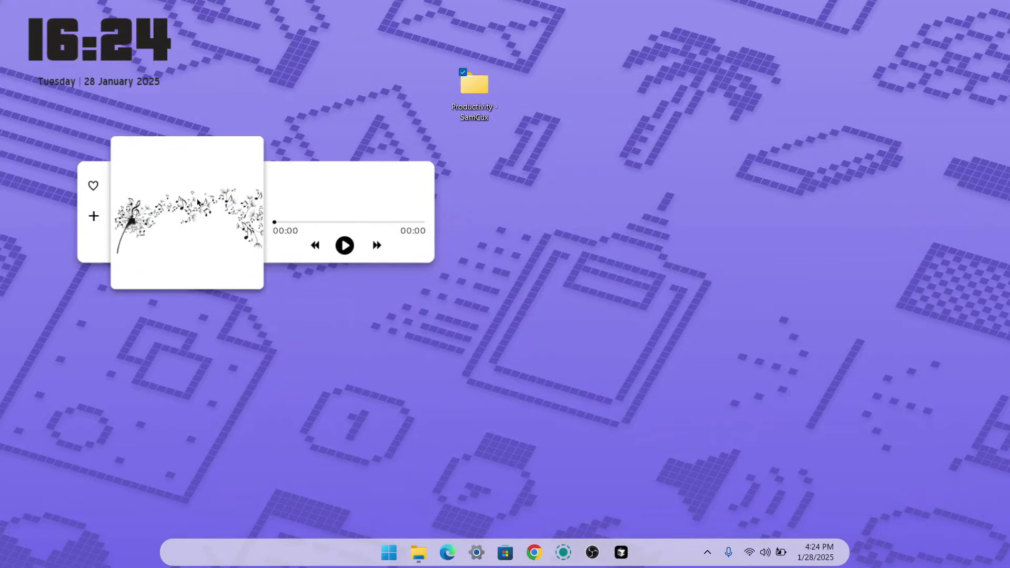
Delete the desktop folder and arrange the Pricedown clock centred above the music player.
left_click_drag(115, 32, 645, 242)
left_click_drag(320, 213, 334, 276)
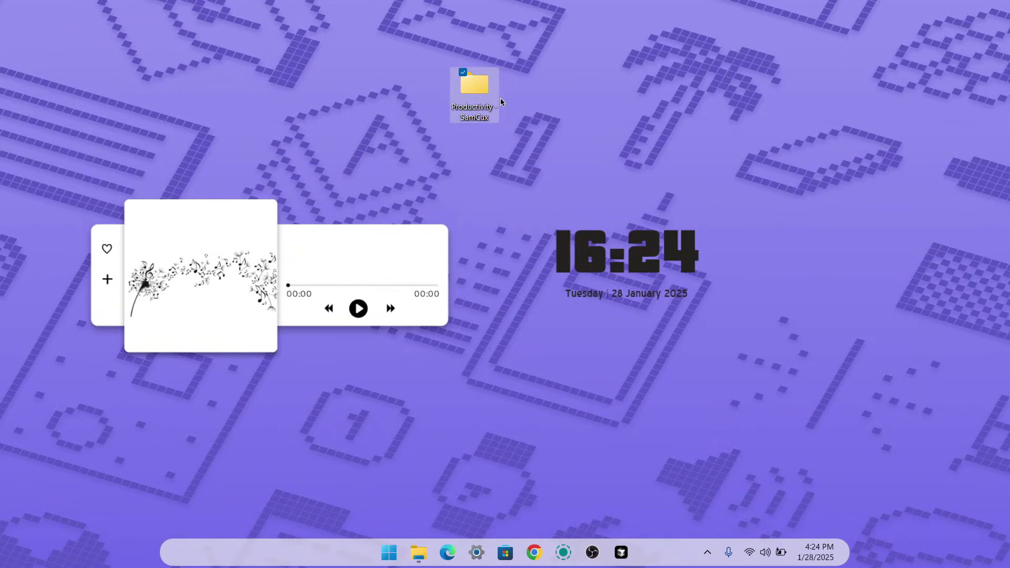
key("Delete")
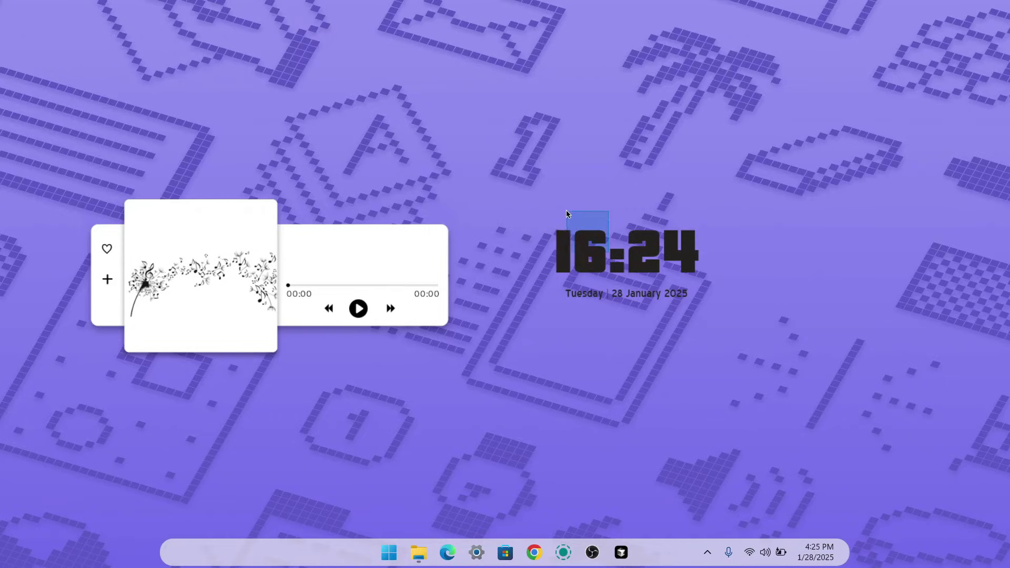
left_click_drag(609, 256, 547, 174)
left_click_drag(437, 255, 653, 389)
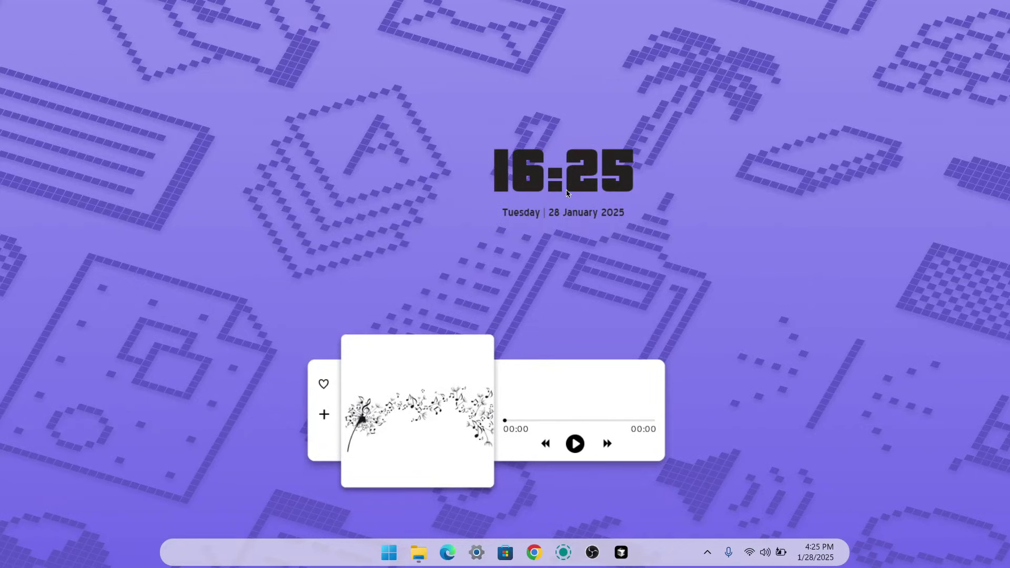
left_click_drag(571, 185, 488, 209)
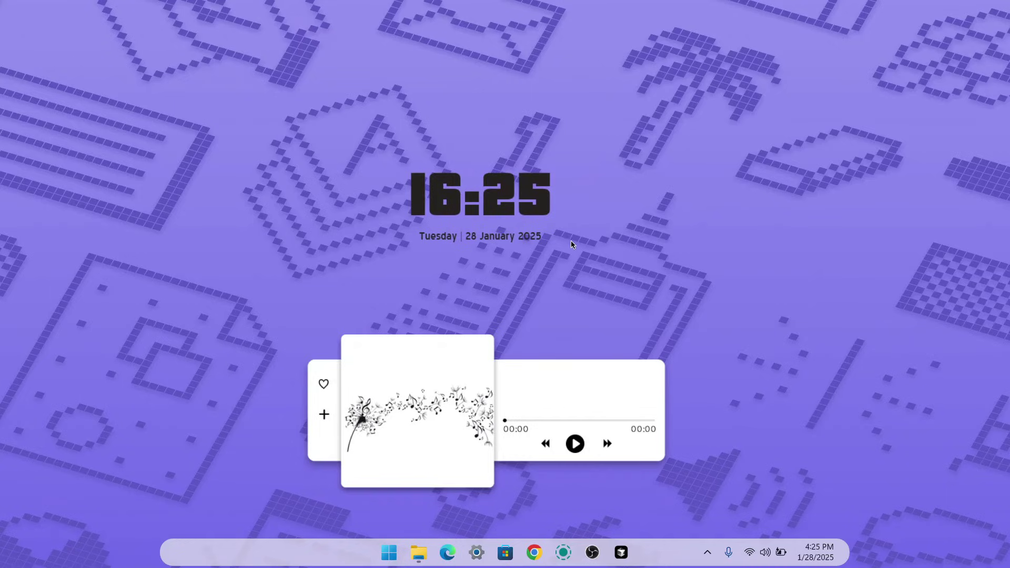
In the clock's Pricedown-24H.ini, change Color to ffffff and FontSize to 150, then save.
right_click(487, 202)
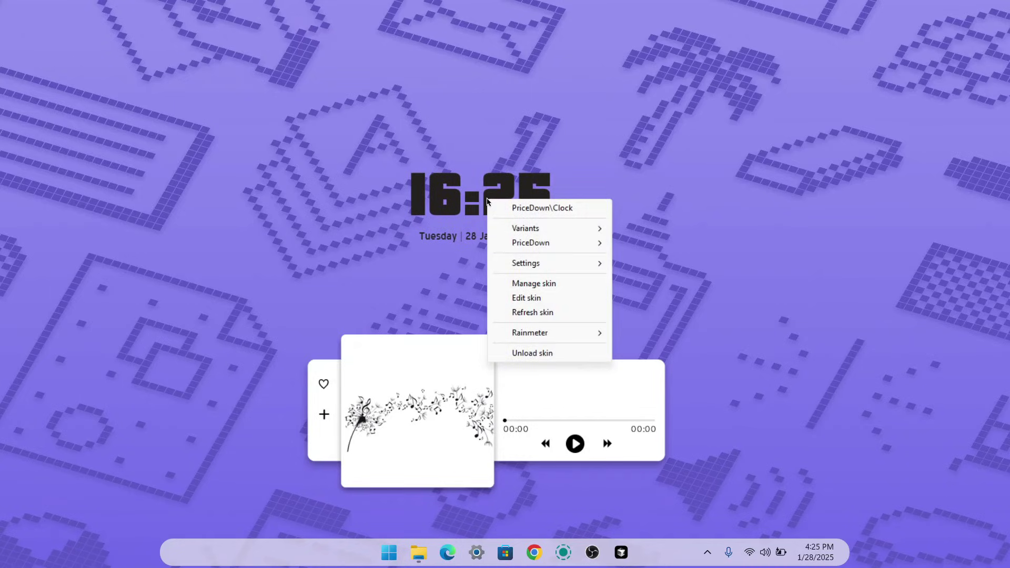
left_click(540, 298)
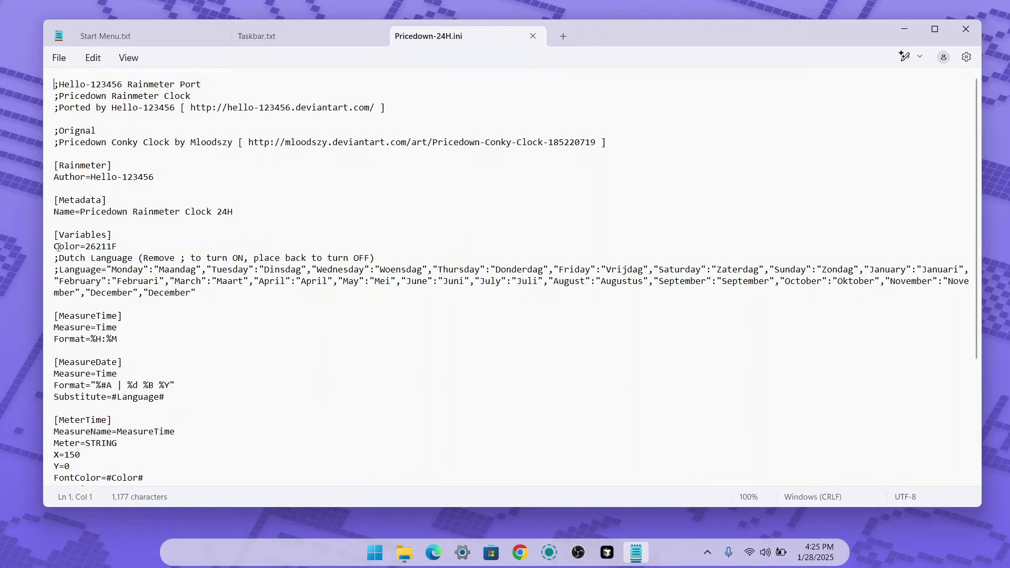
left_click_drag(59, 247, 87, 248)
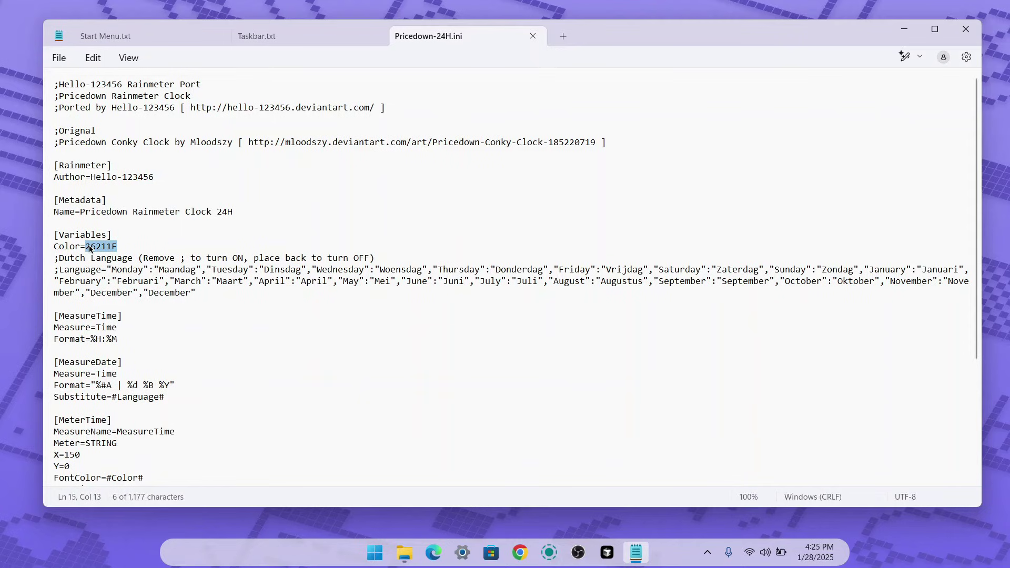
type("ffff")
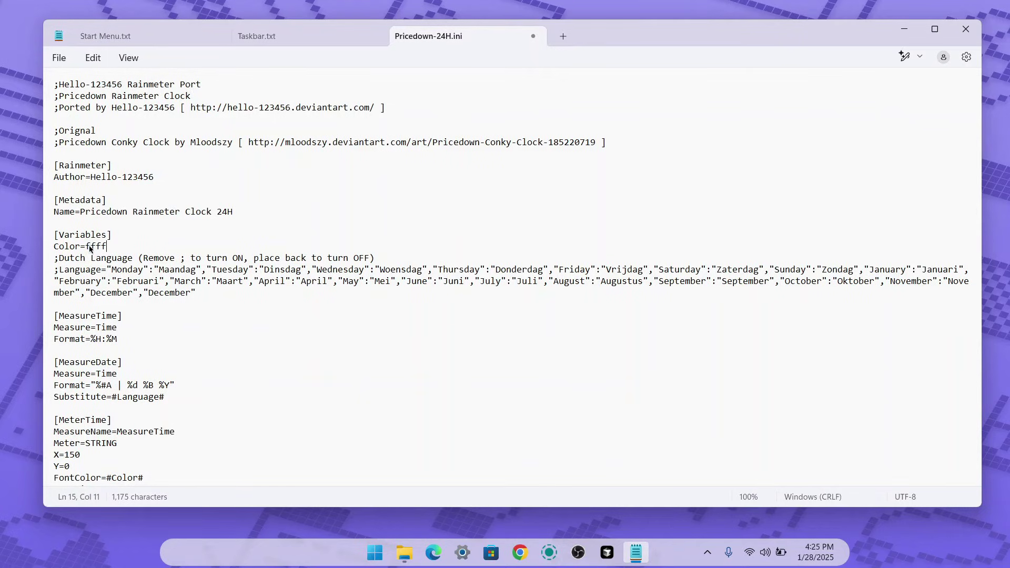
type("ff")
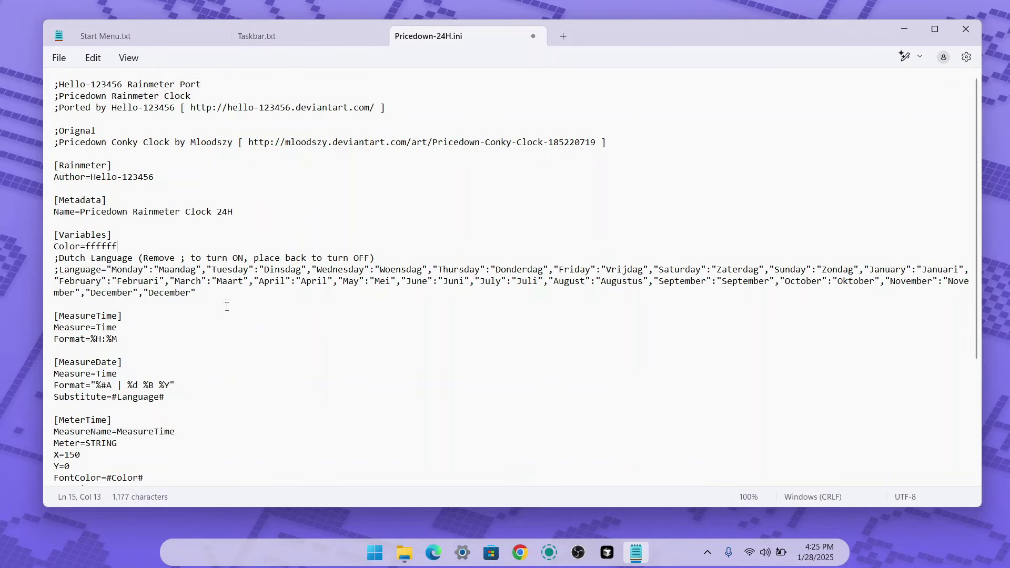
scroll(227, 306, "down", 4)
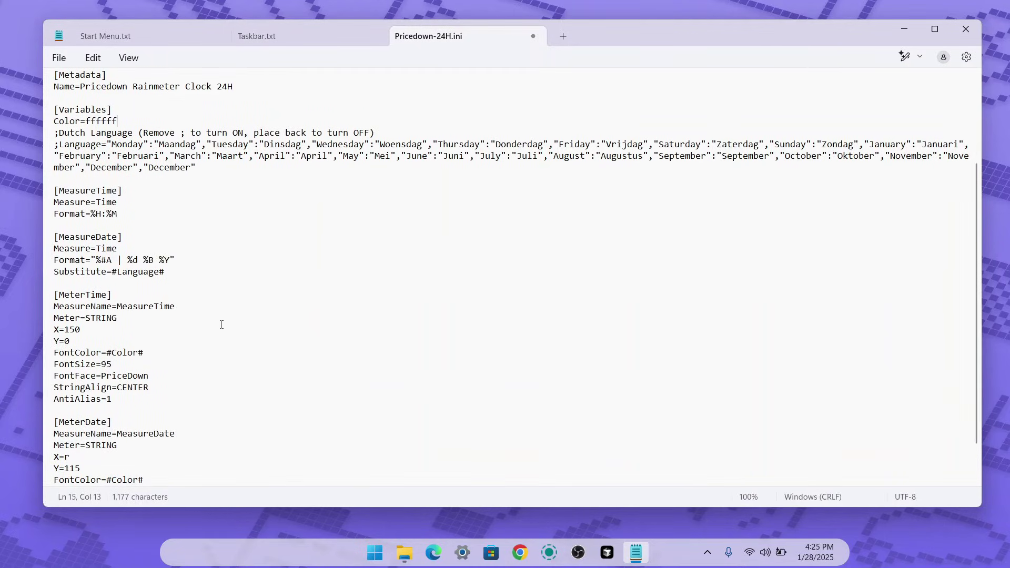
double_click(103, 365)
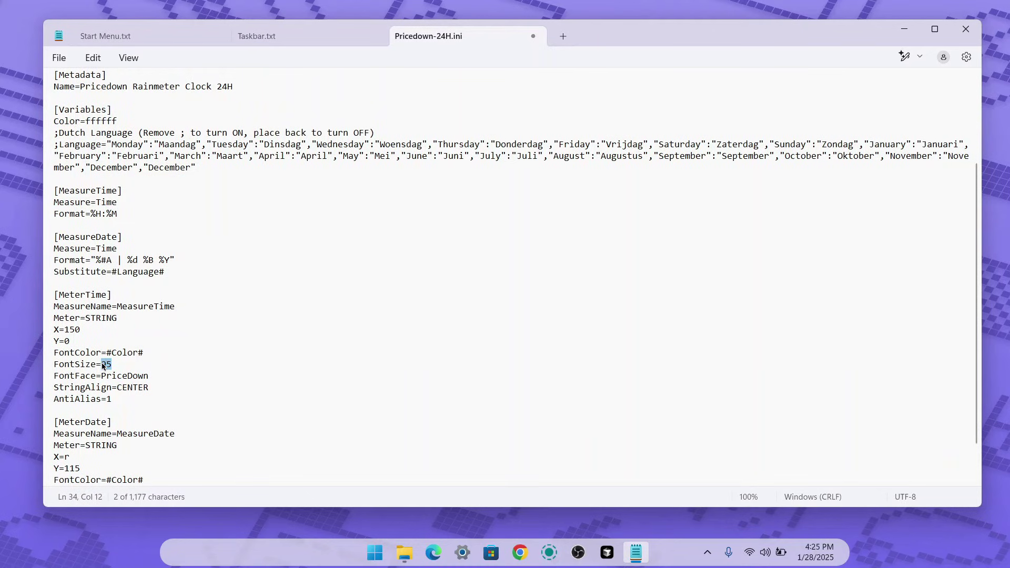
type("15")
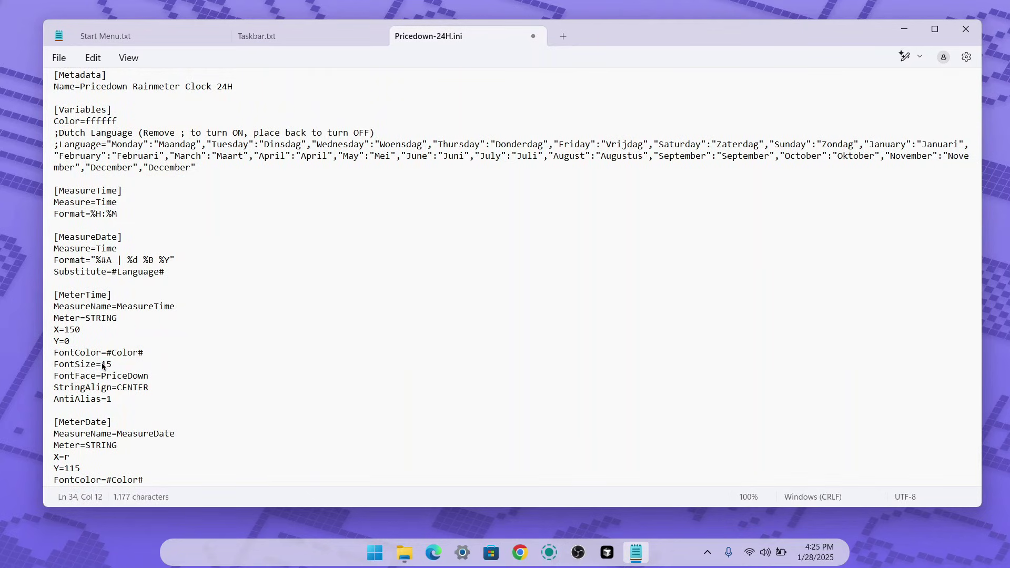
type("0")
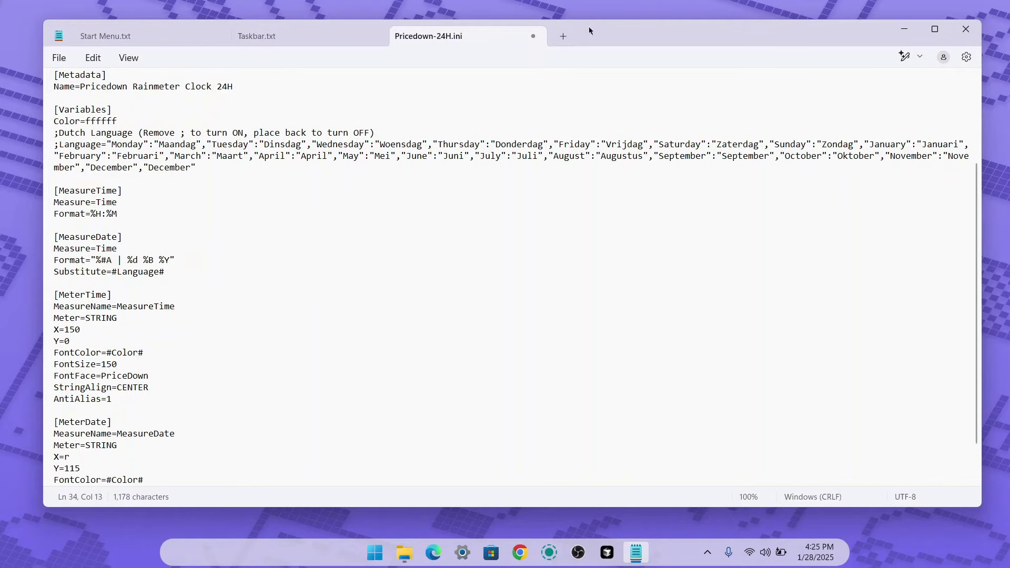
left_click(514, 258)
key("ctrl+s")
Save the file from the File menu and refresh the clock skin to show the larger white digits.
right_click(313, 290)
left_click(59, 57)
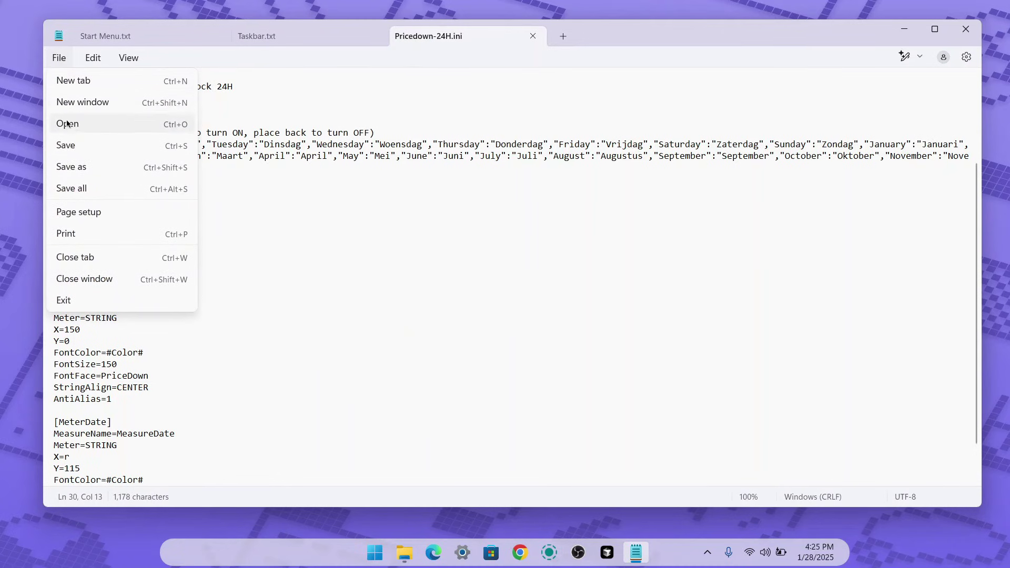
left_click(68, 146)
left_click_drag(709, 20, 725, 290)
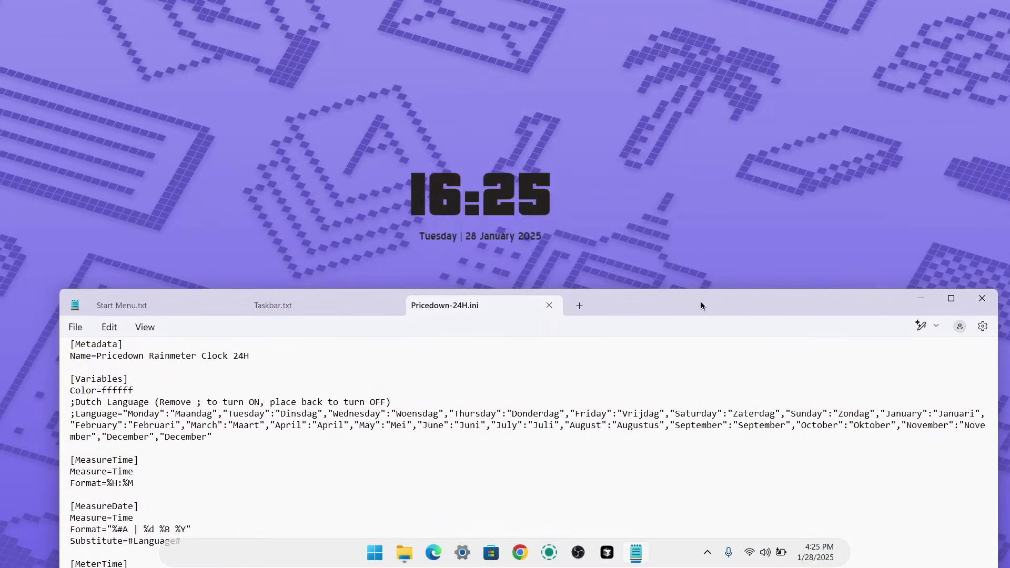
right_click(499, 201)
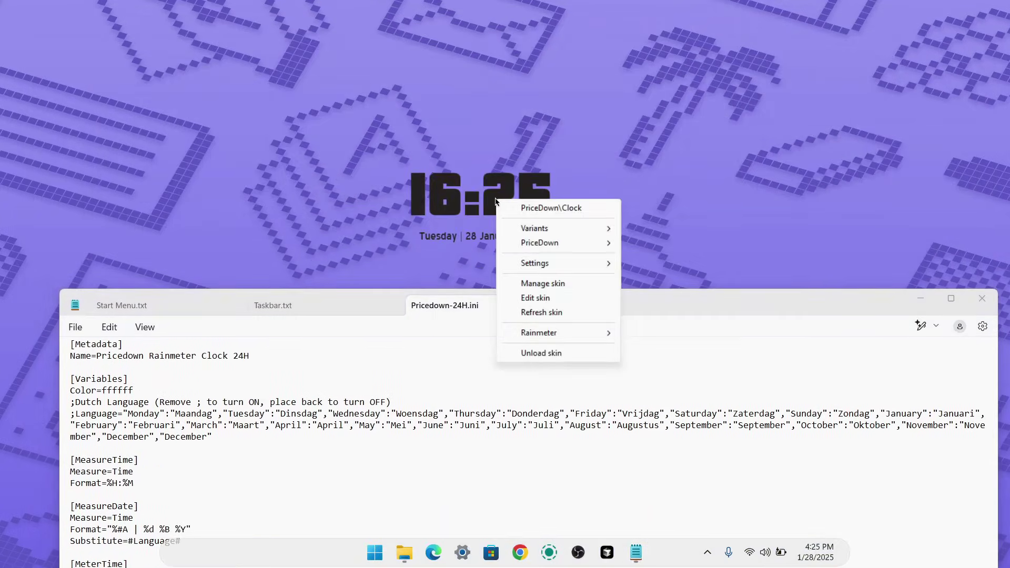
left_click(541, 314)
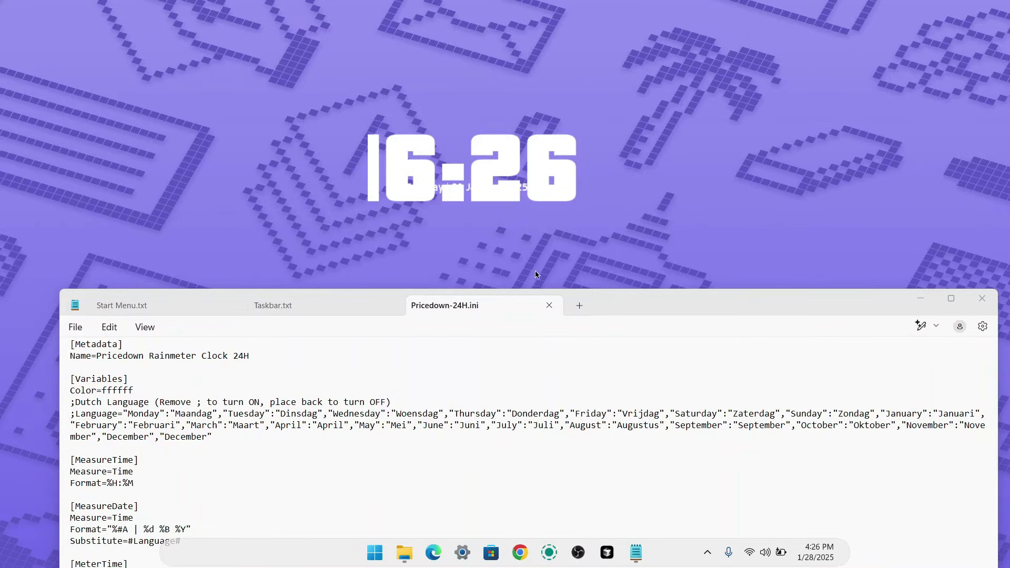
left_click_drag(618, 301, 628, 103)
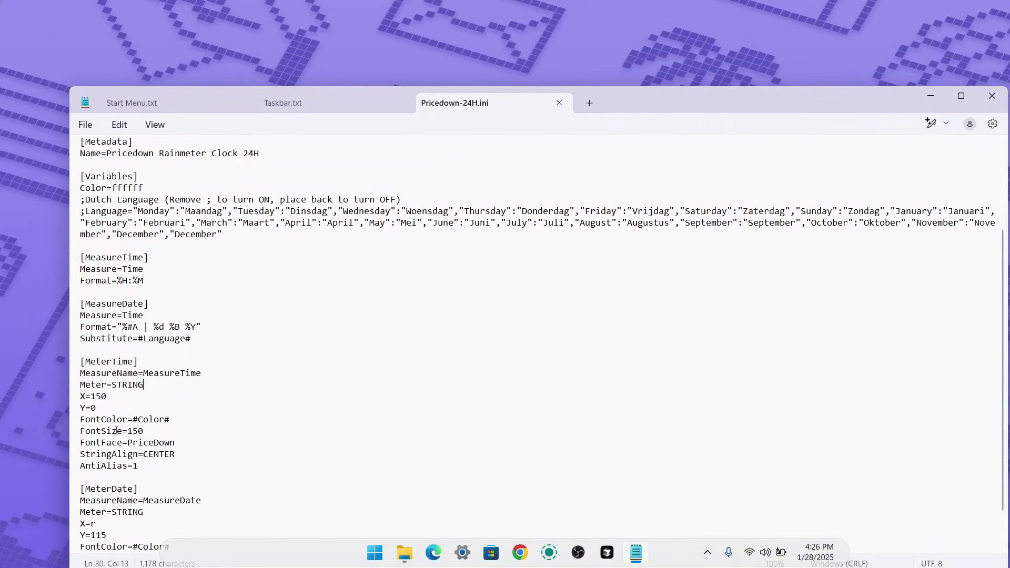
Change the clock's Y value to 150, then to 100, saving each change.
double_click(94, 408)
type("15")
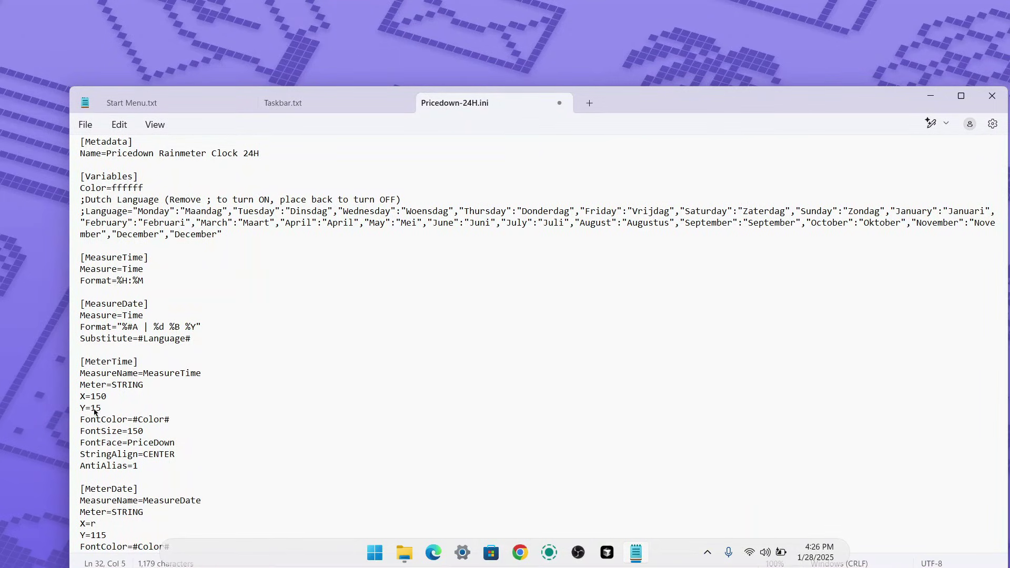
type("0")
key("ctrl+s")
left_click_drag(714, 90, 681, 244)
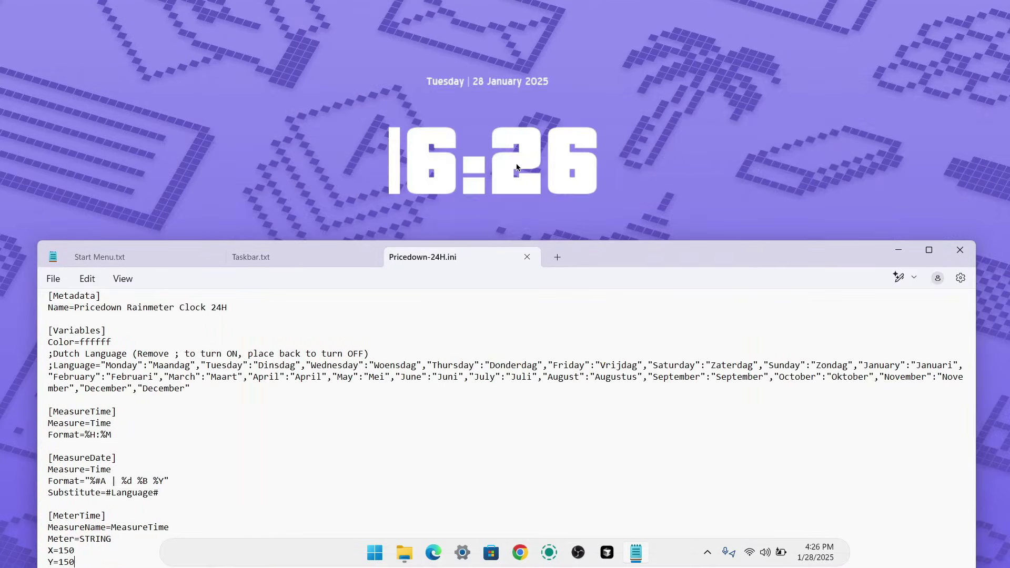
left_click_drag(518, 191, 505, 176)
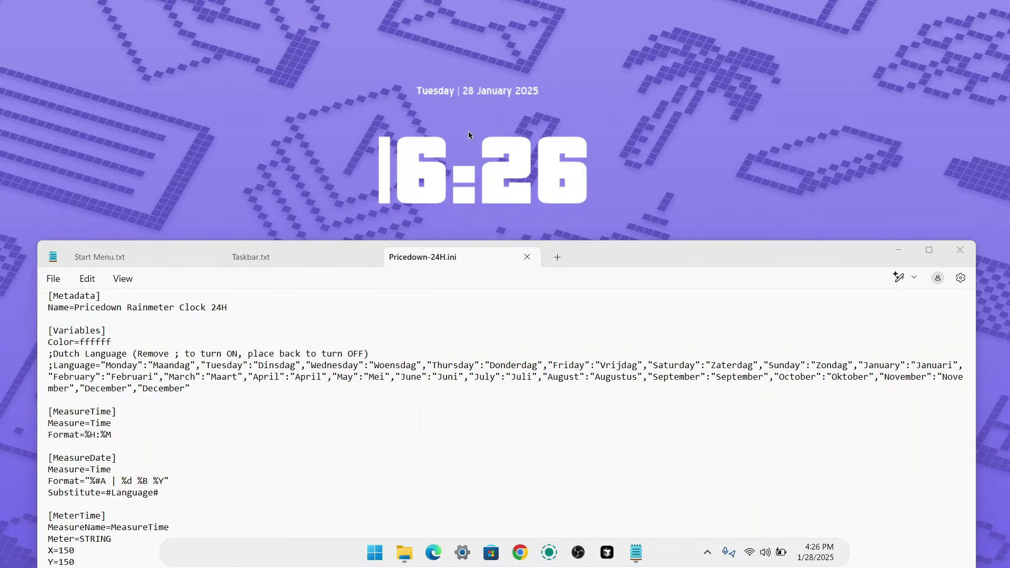
left_click_drag(538, 251, 533, 195)
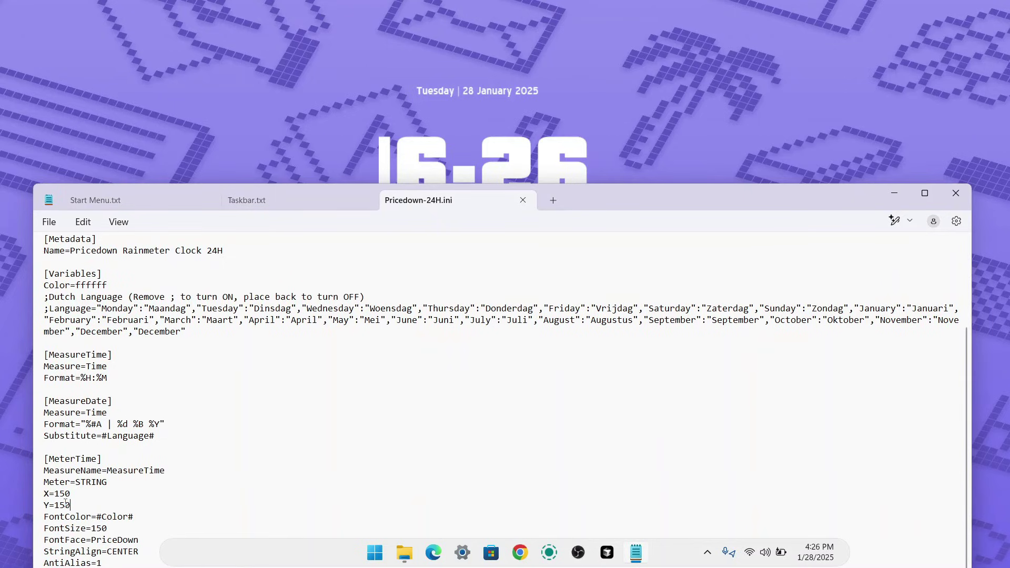
left_click_drag(66, 504, 62, 504)
type("0")
key("ctrl+s")
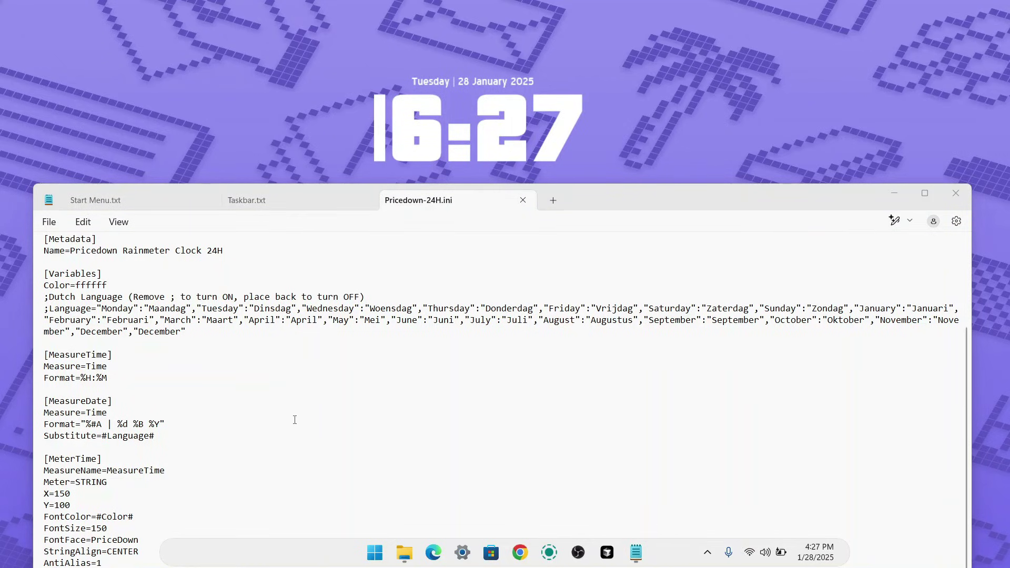
Set the clock's X value to 190, save, and refresh the clock skin.
left_click_drag(601, 187, 614, 108)
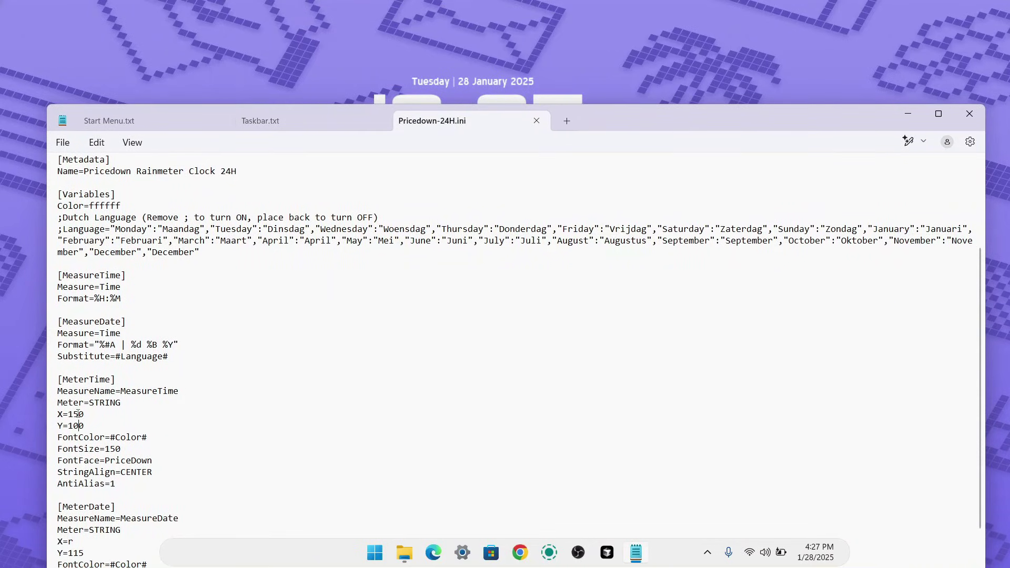
left_click_drag(79, 415, 73, 415)
type("9")
left_click(141, 411)
key("ctrl+s")
left_click_drag(630, 119, 619, 225)
right_click(491, 127)
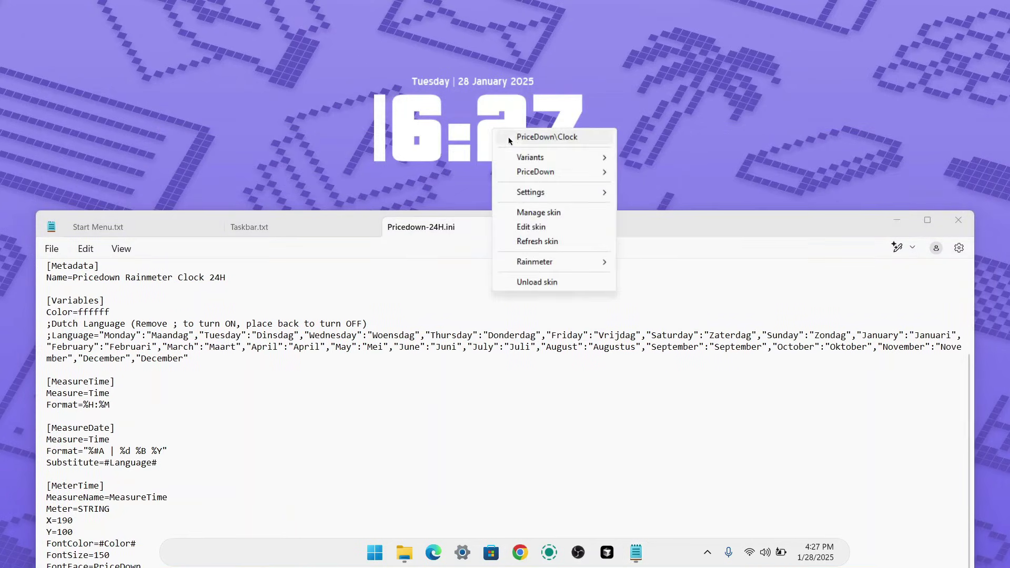
left_click(537, 241)
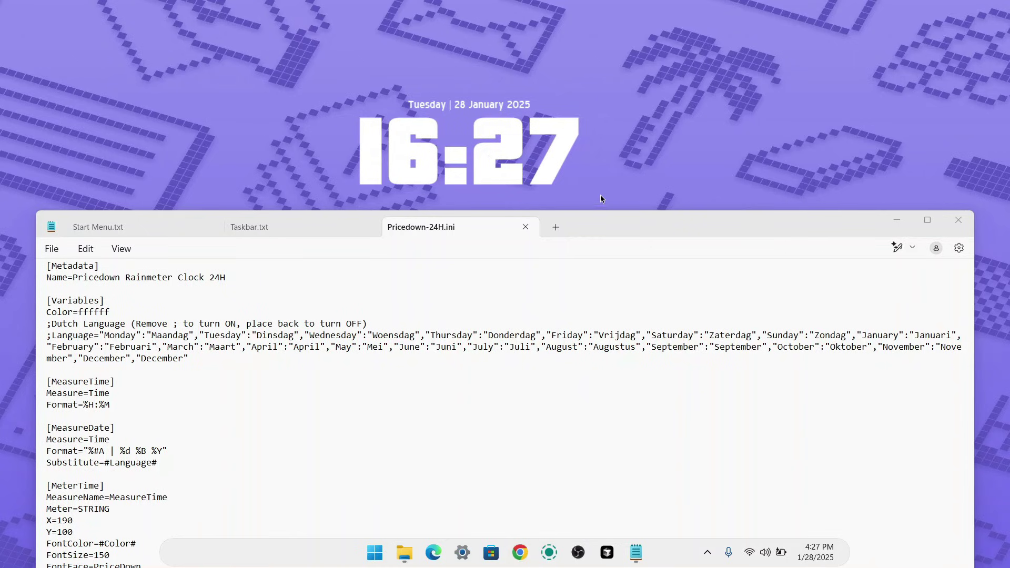
Close Notepad and line up the clock above the music player.
left_click(958, 220)
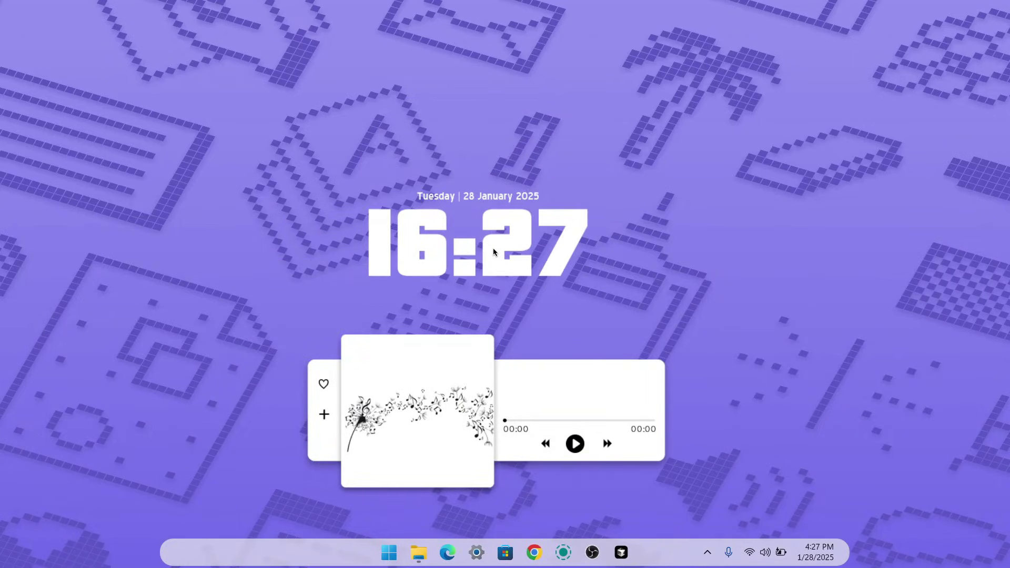
left_click_drag(503, 248, 507, 248)
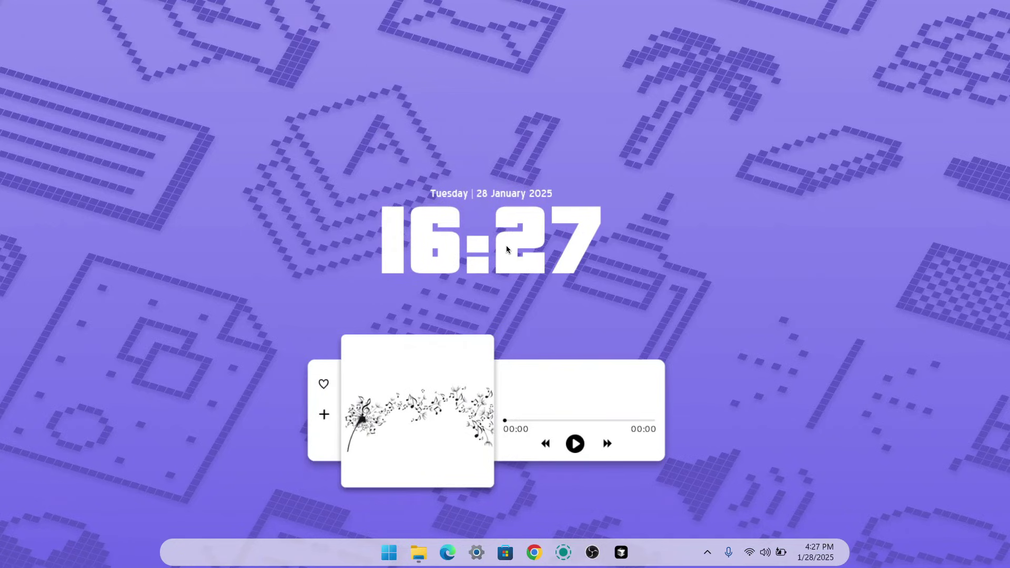
left_click_drag(494, 365, 457, 368)
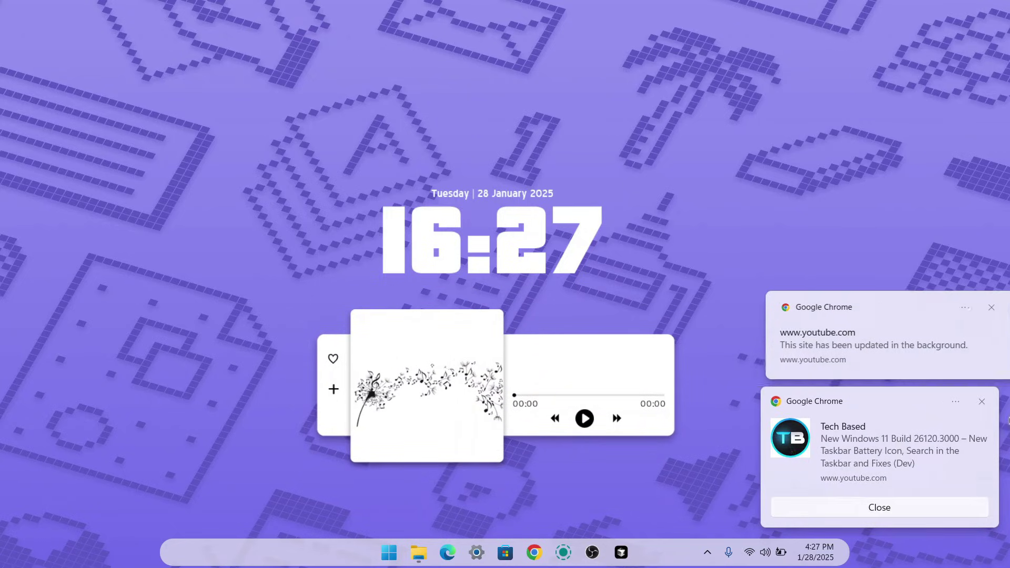
Change the music player skin's Scale from 1.9 to 1.1, save, and close Notepad.
left_click(978, 402)
right_click(628, 364)
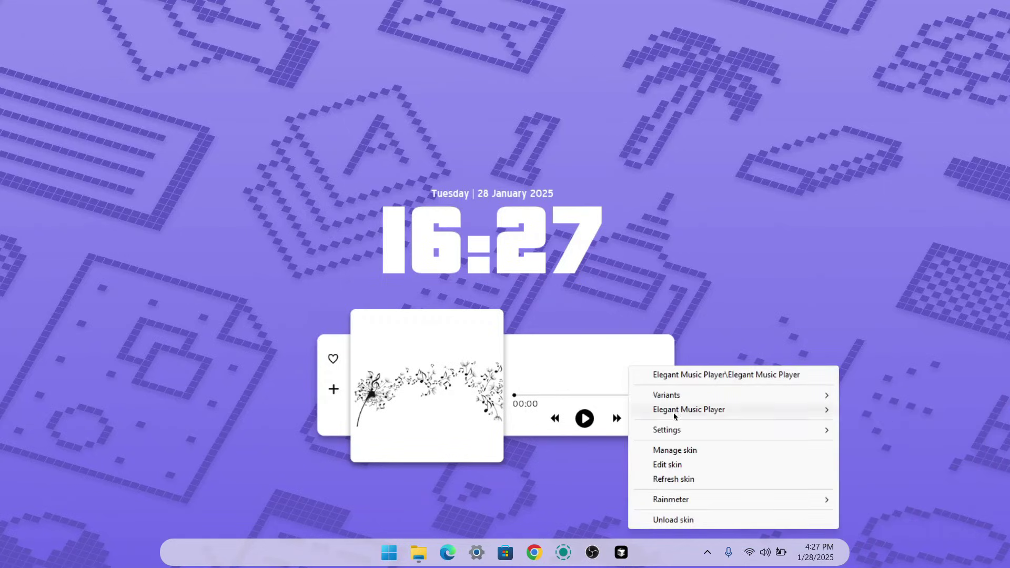
left_click(697, 465)
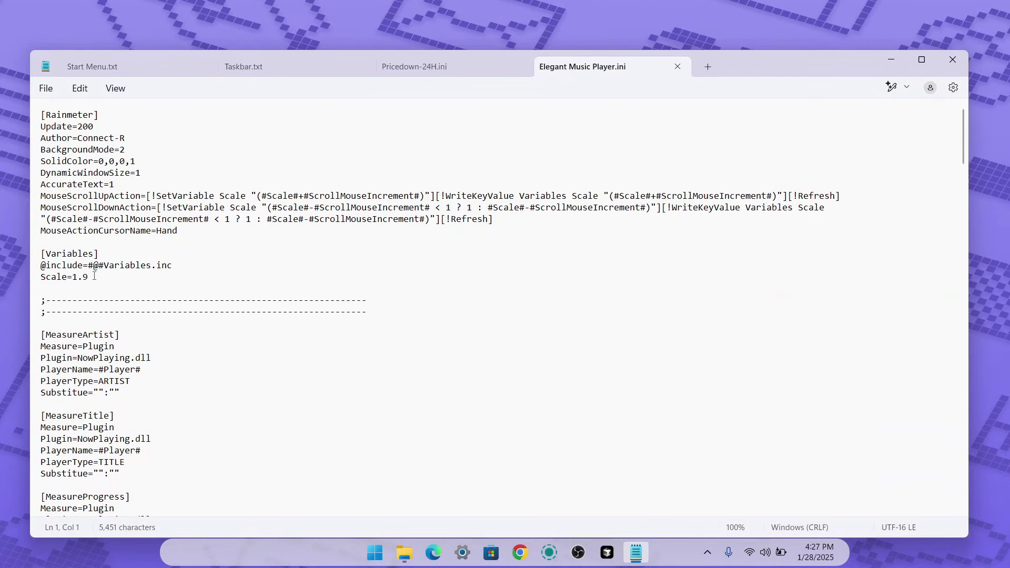
left_click(94, 276)
double_click(85, 277)
type("1")
left_click(37, 289)
key("ctrl+s")
left_click(953, 60)
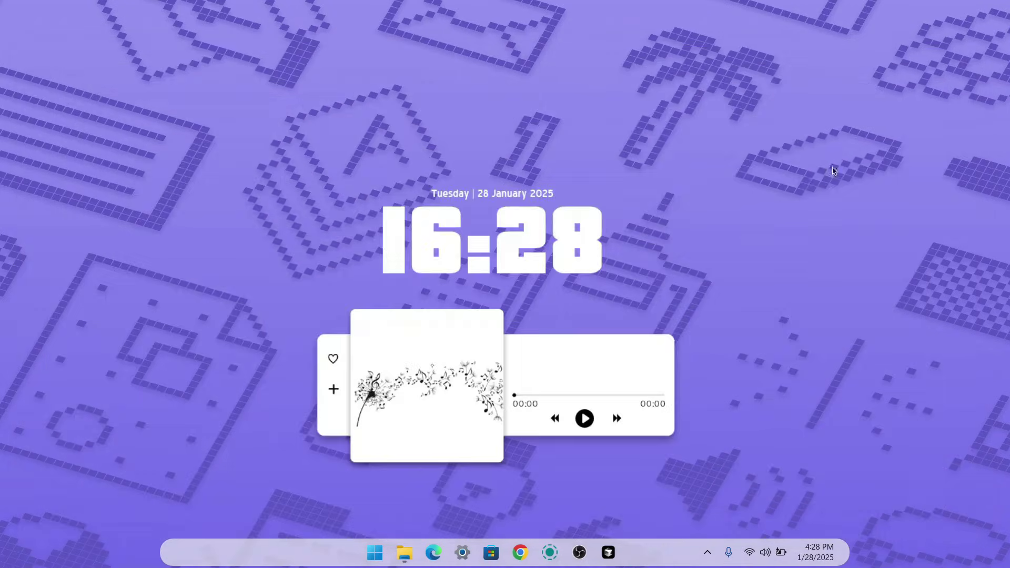
Refresh the music player skin and centre it just below the clock.
right_click(547, 379)
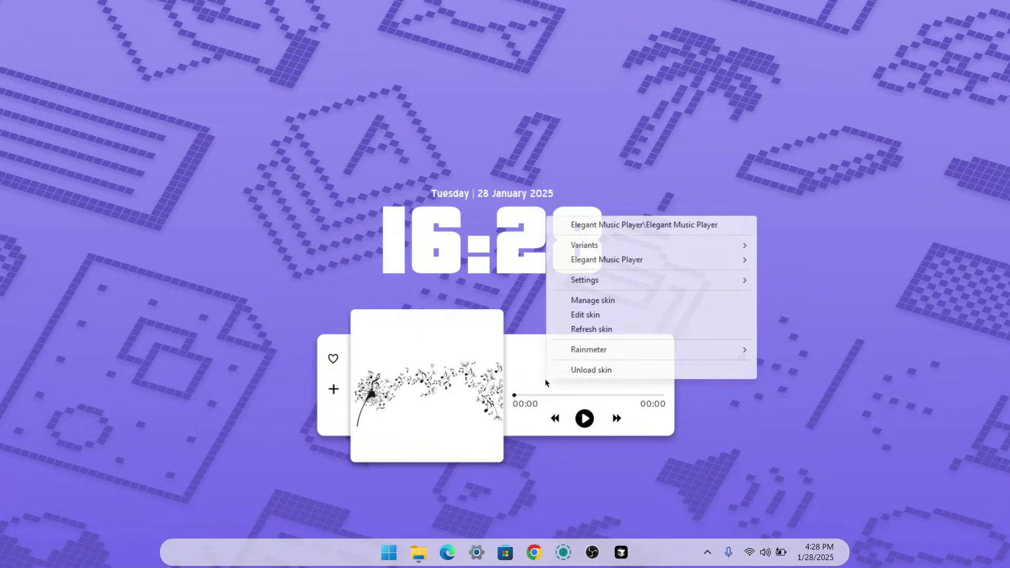
left_click(614, 329)
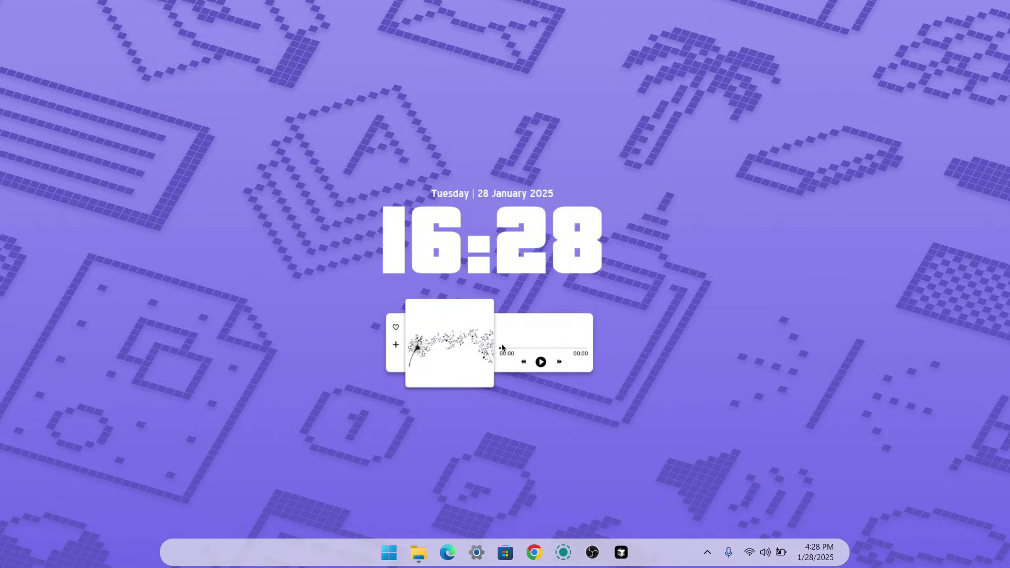
left_click_drag(502, 347, 509, 335)
left_click_drag(533, 236, 540, 237)
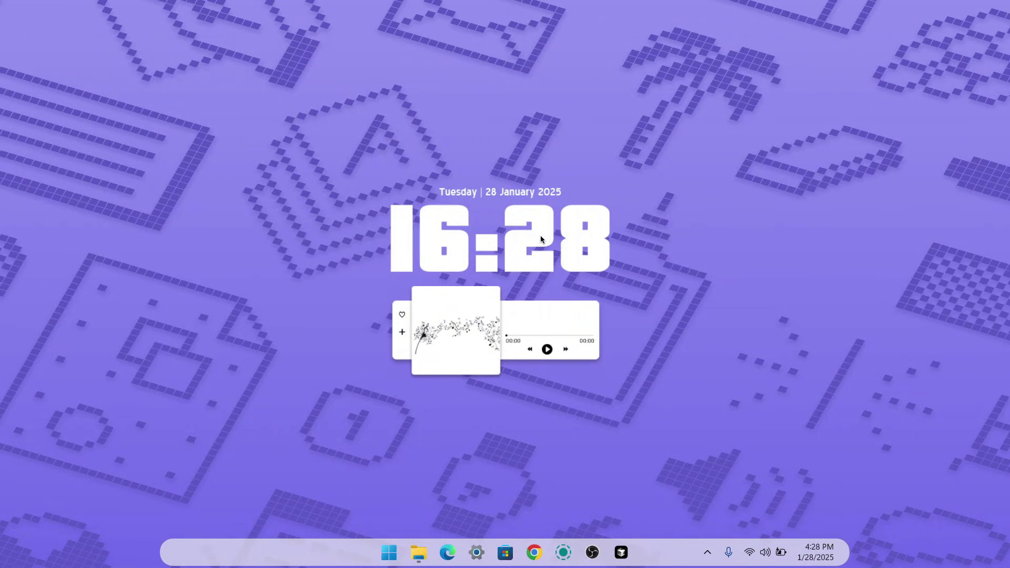
left_click_drag(547, 313, 552, 312)
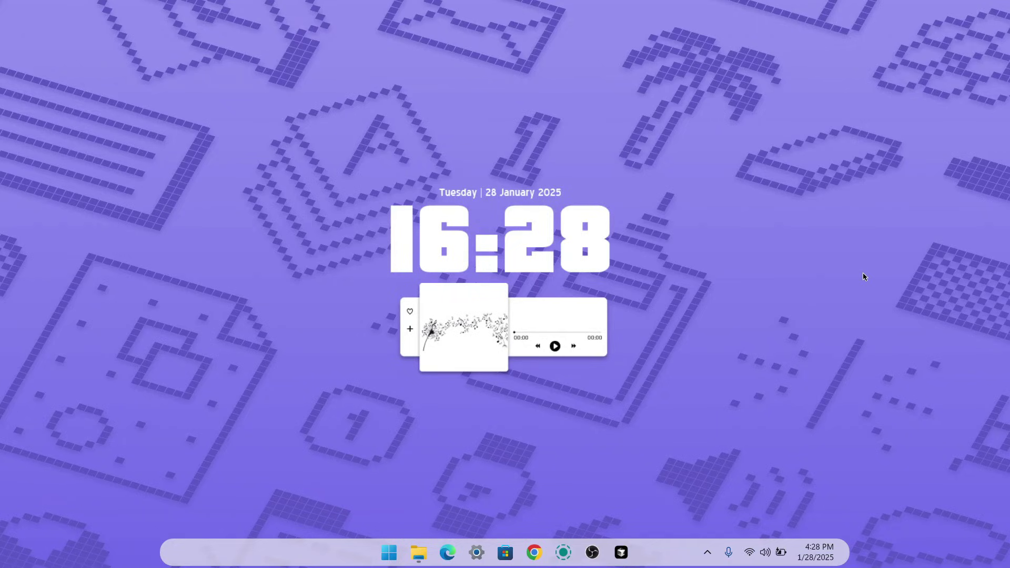